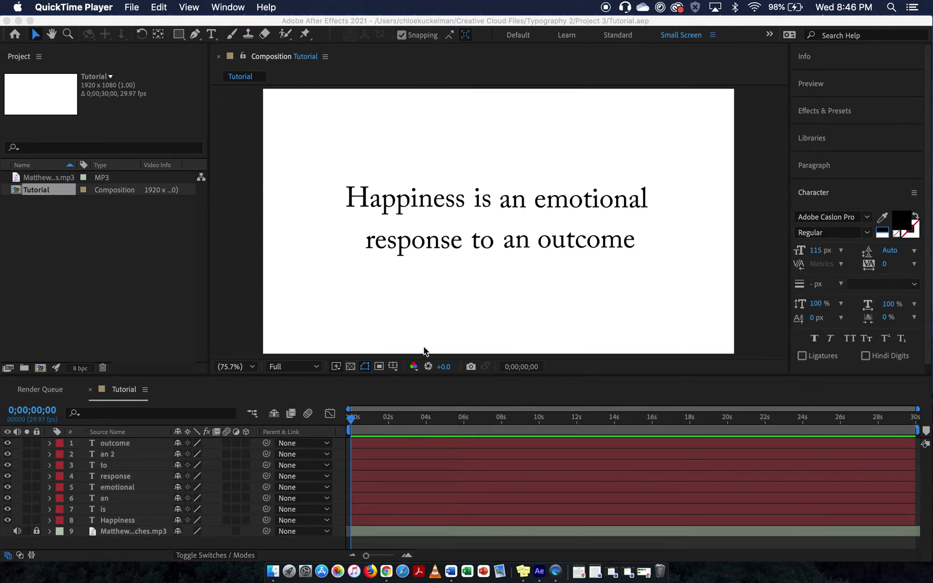
Raise the system volume, stop the audio preview and rewind to the composition start
click(352, 418)
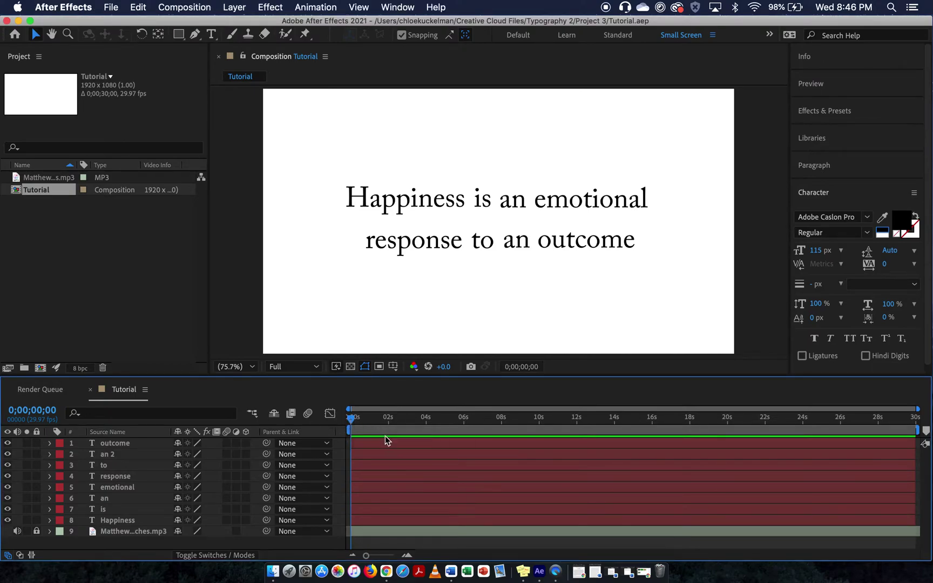
key(XF86AudioRaiseVolume)
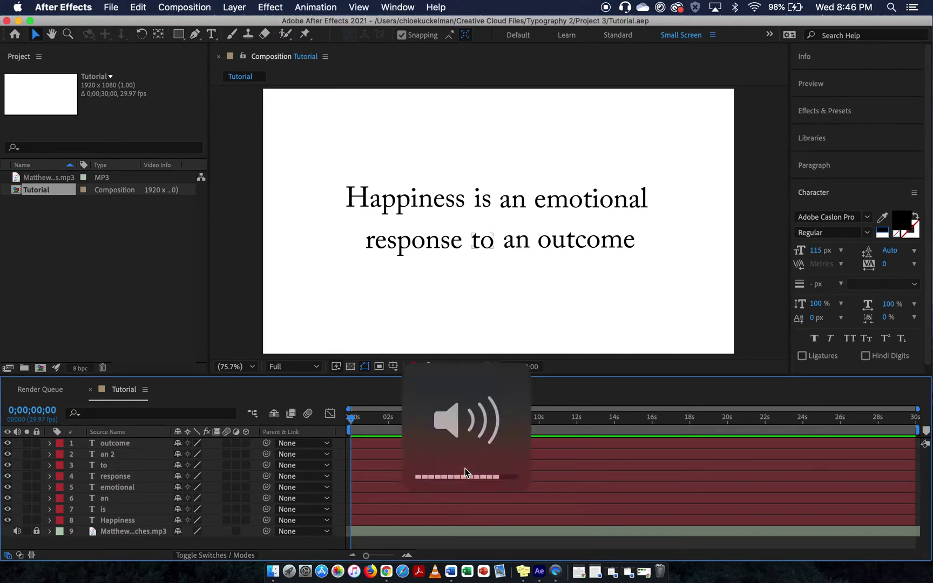
key(XF86AudioRaiseVolume)
key(XF86AudioRaiseVolume)
key(XF86AudioRaiseVolume)
key(XF86AudioLowerVolume)
key(XF86AudioLowerVolume)
key(XF86AudioLowerVolume)
key(space)
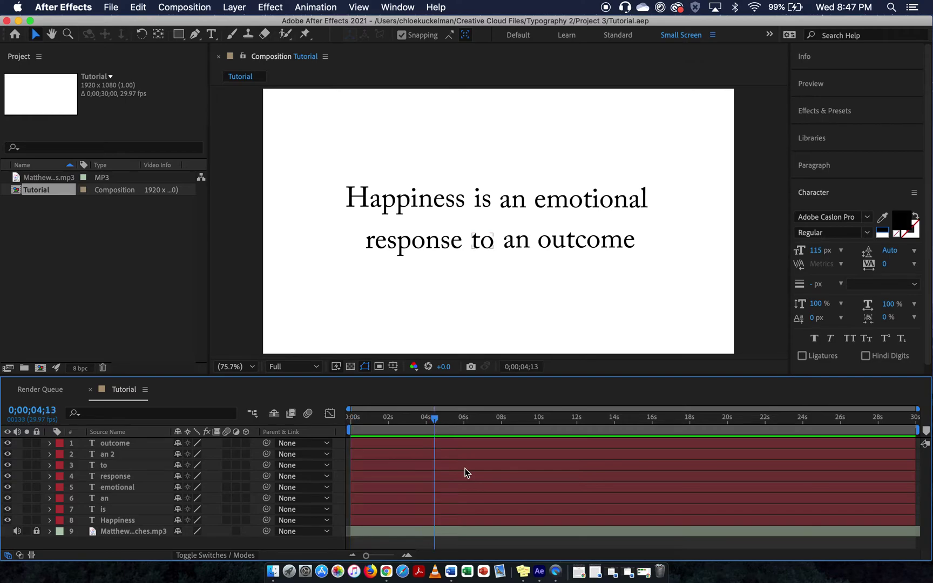
drag(436, 420, 351, 420)
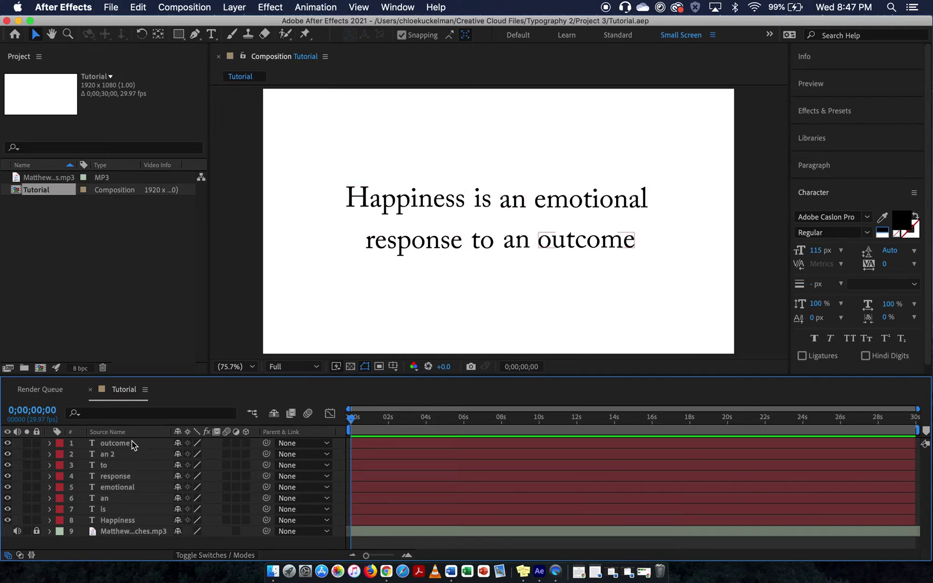
Select the Happiness, an, emotional, outcome and response word layers in turn
click(423, 201)
click(521, 197)
click(554, 198)
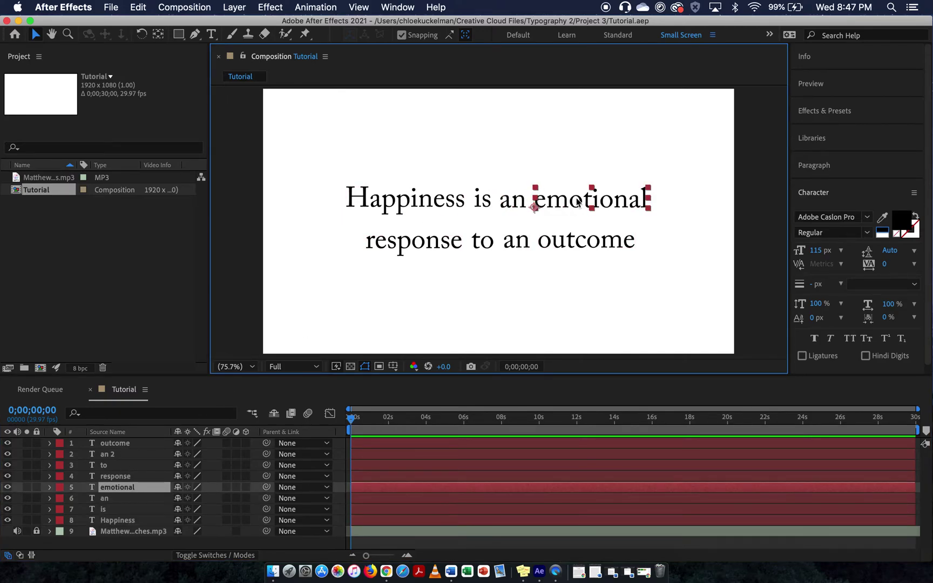
click(564, 240)
click(414, 241)
click(404, 199)
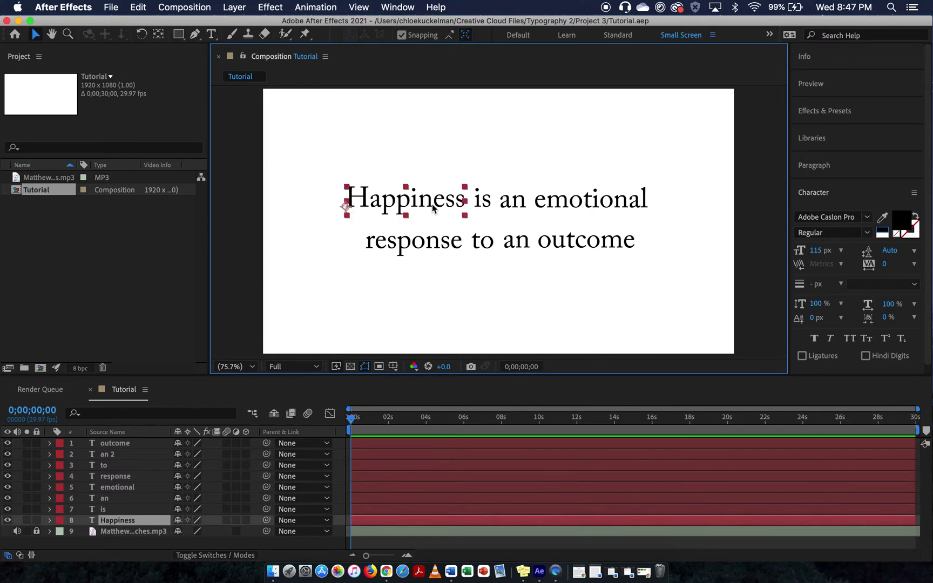
click(362, 518)
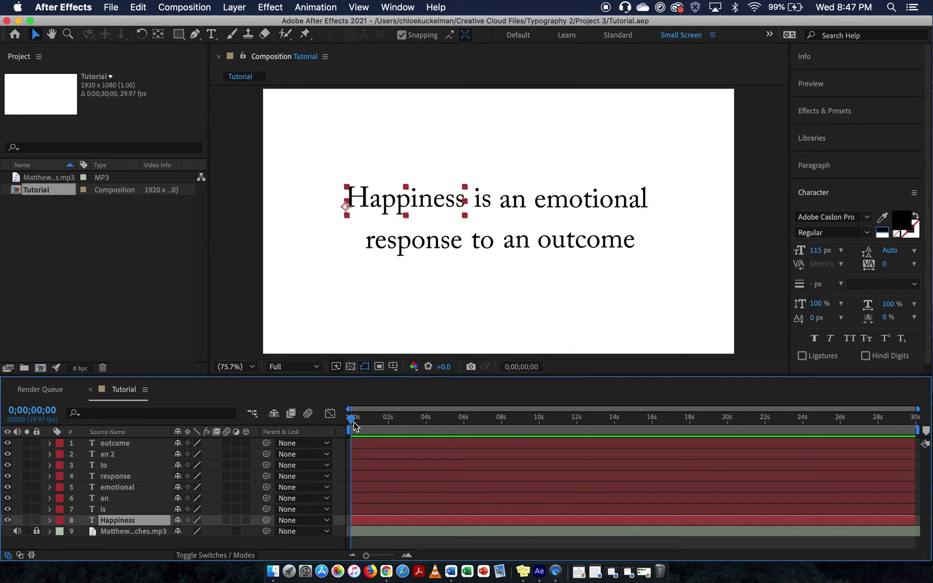
Make the word 'is' start at frame 10
drag(353, 419, 360, 419)
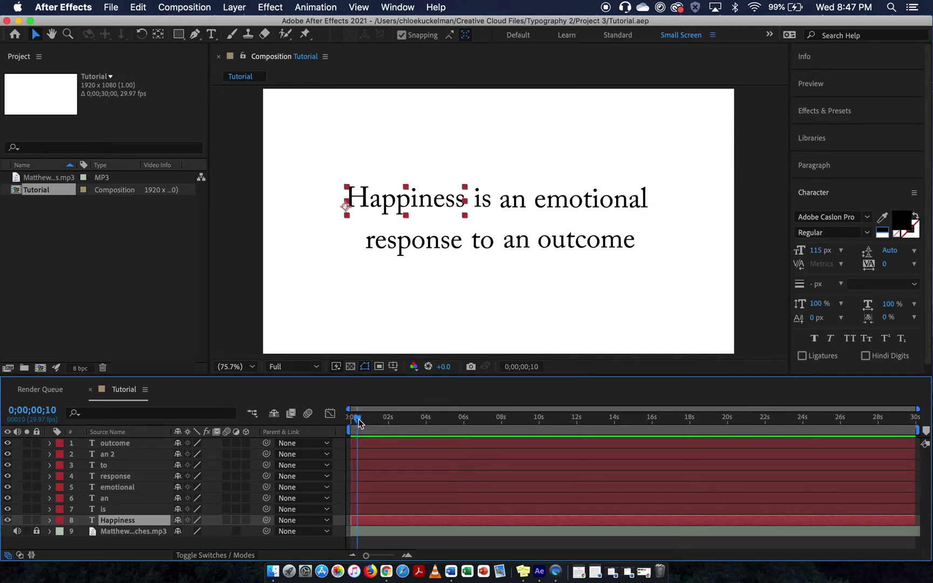
click(369, 509)
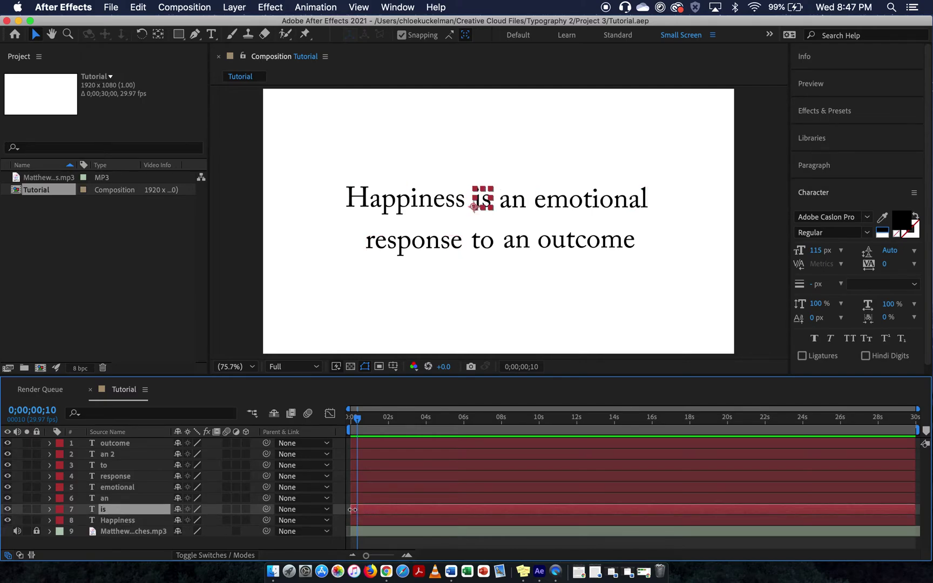
drag(353, 509, 359, 509)
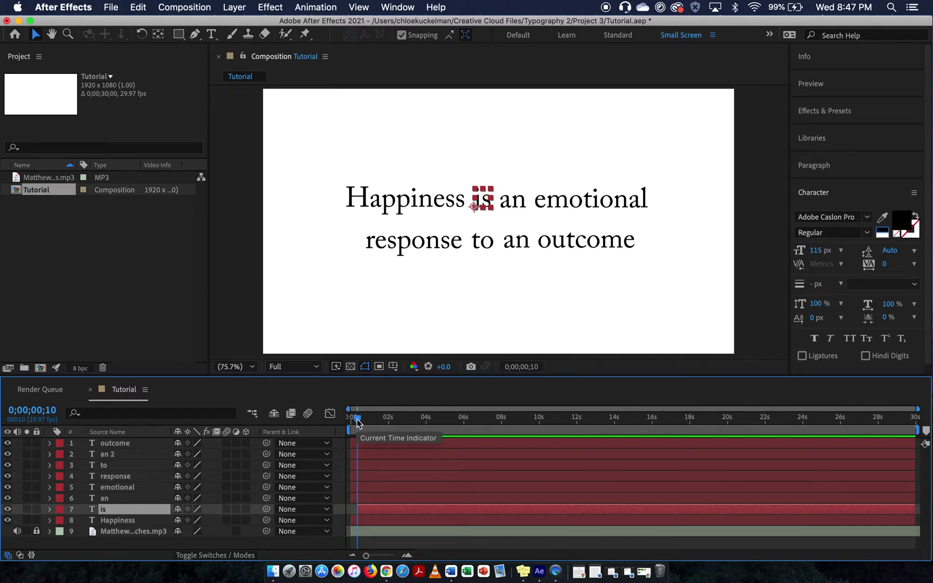
Start 'an' and 'emotional' at frame 20, then scrub to frame 29 and back to zero
click(369, 498)
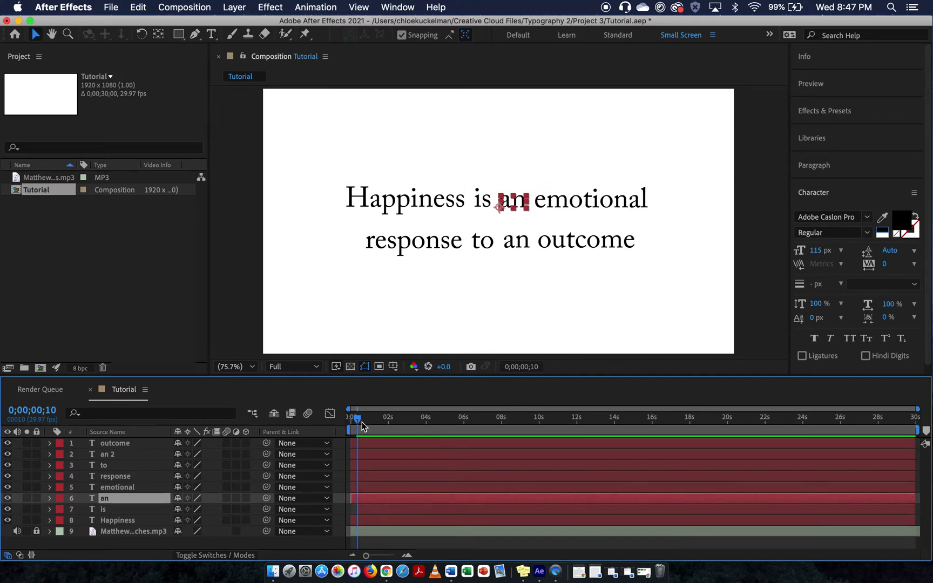
drag(355, 418, 363, 420)
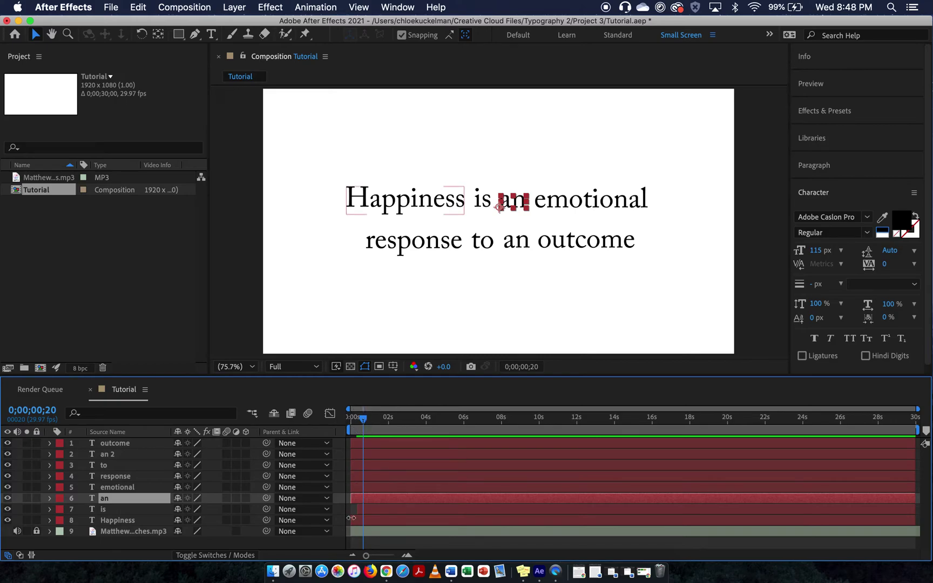
click(352, 487)
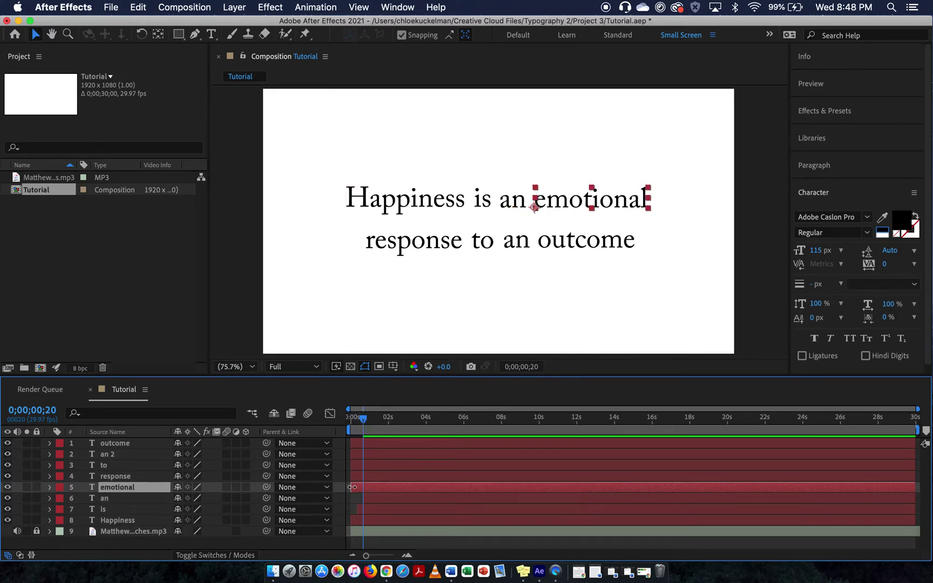
drag(352, 487, 362, 487)
drag(363, 419, 371, 419)
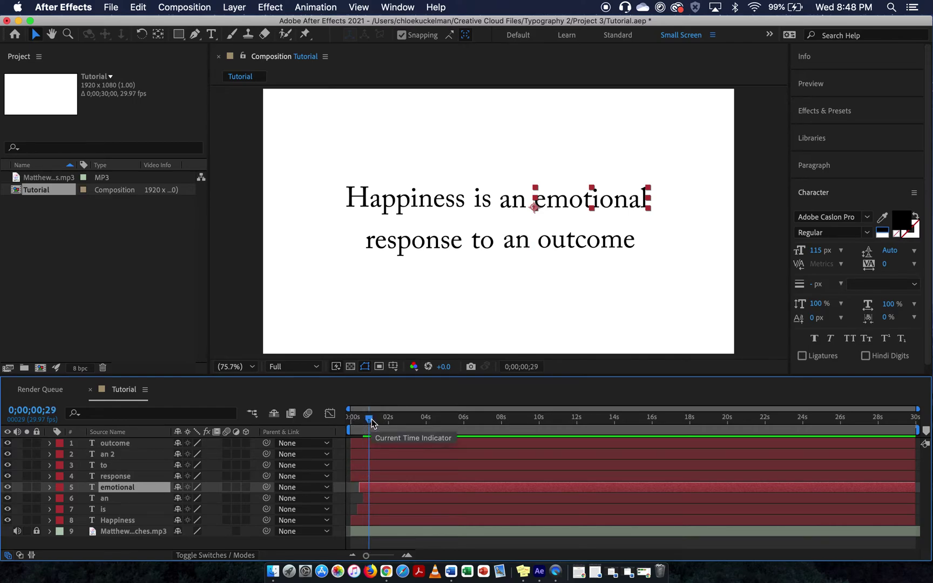
drag(371, 419, 337, 421)
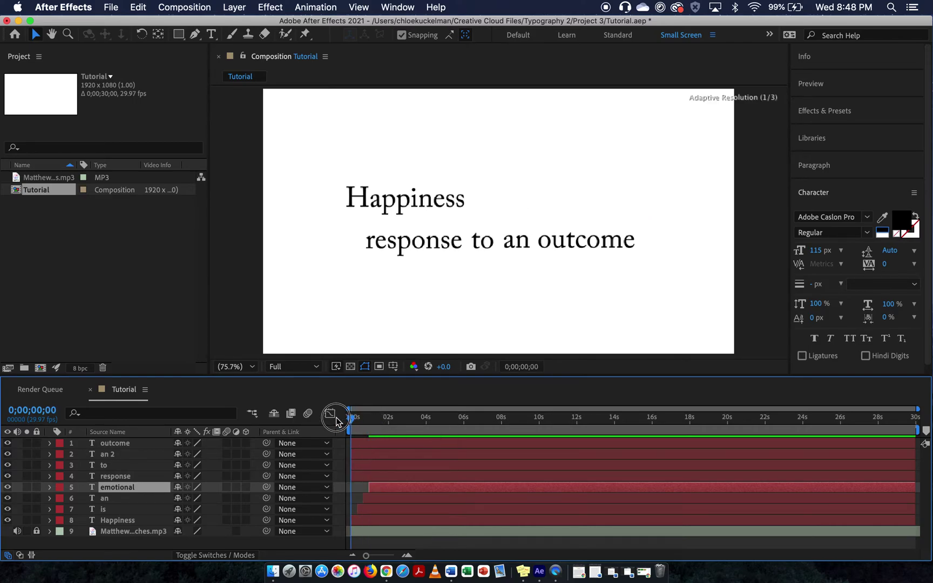
Preview the composition to check the staggered word timing
click(363, 480)
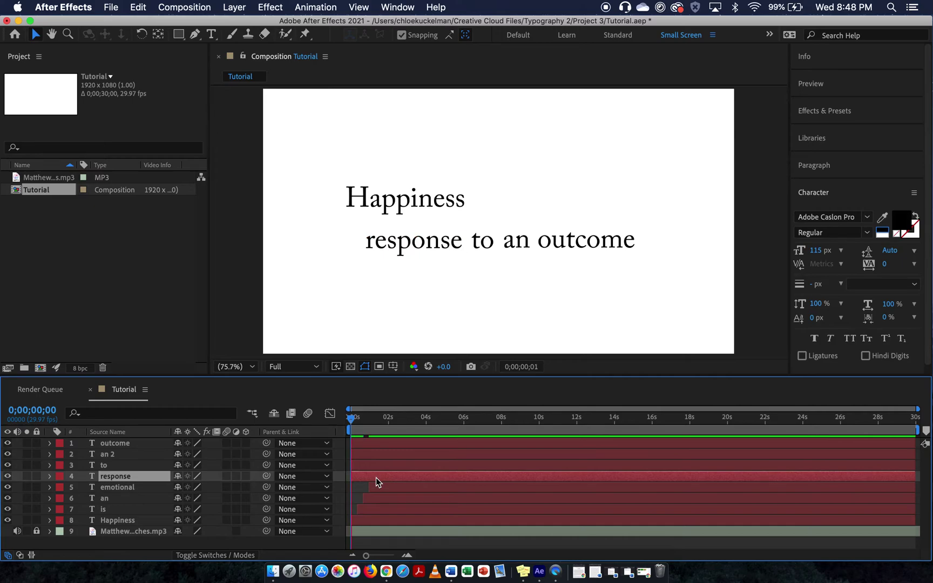
key(space)
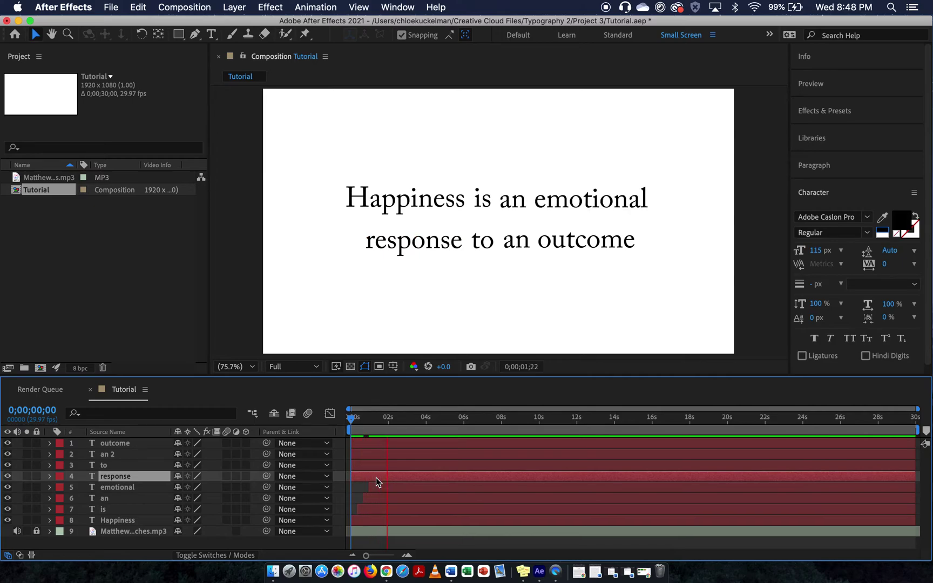
click(376, 477)
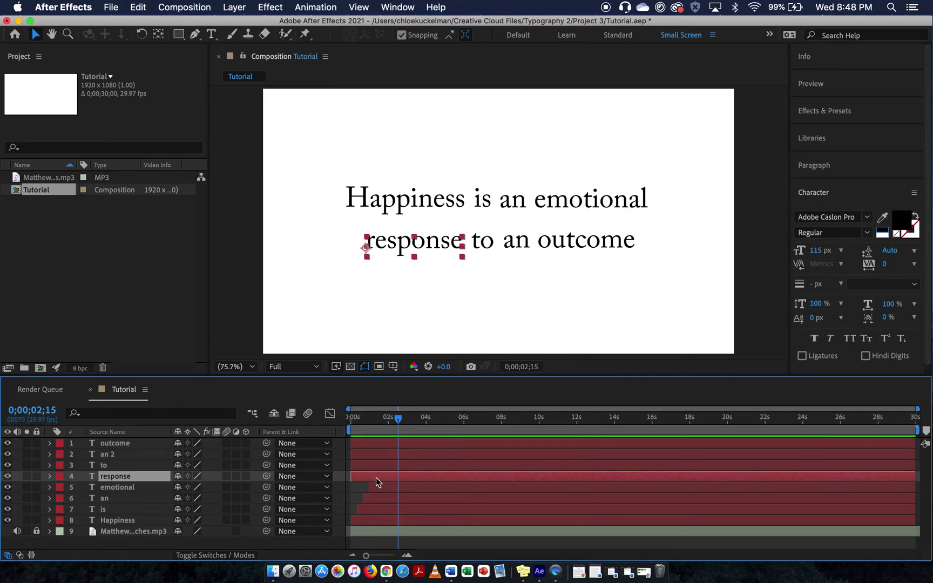
Check the is, an, emotional and response bars, then park the playhead near 0;00;01;15
click(359, 509)
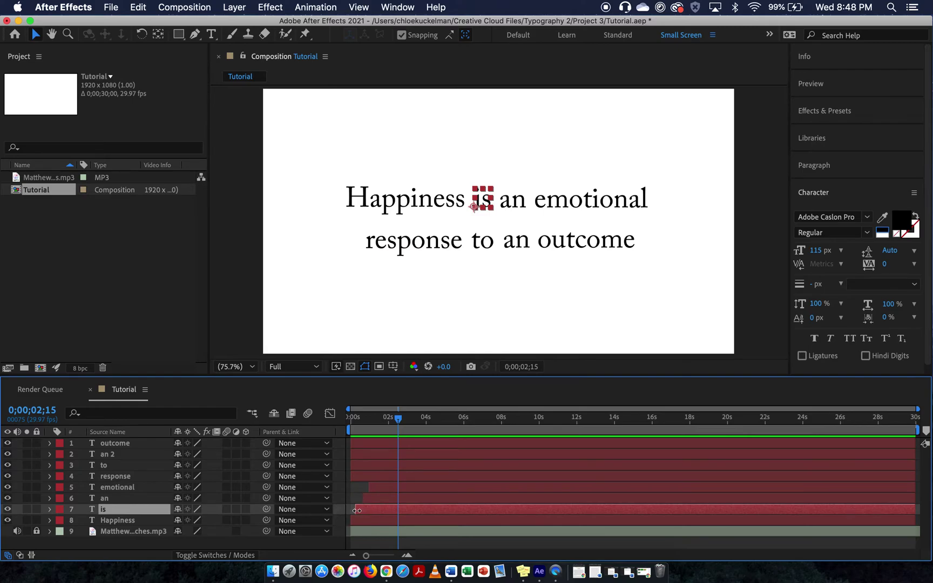
click(362, 498)
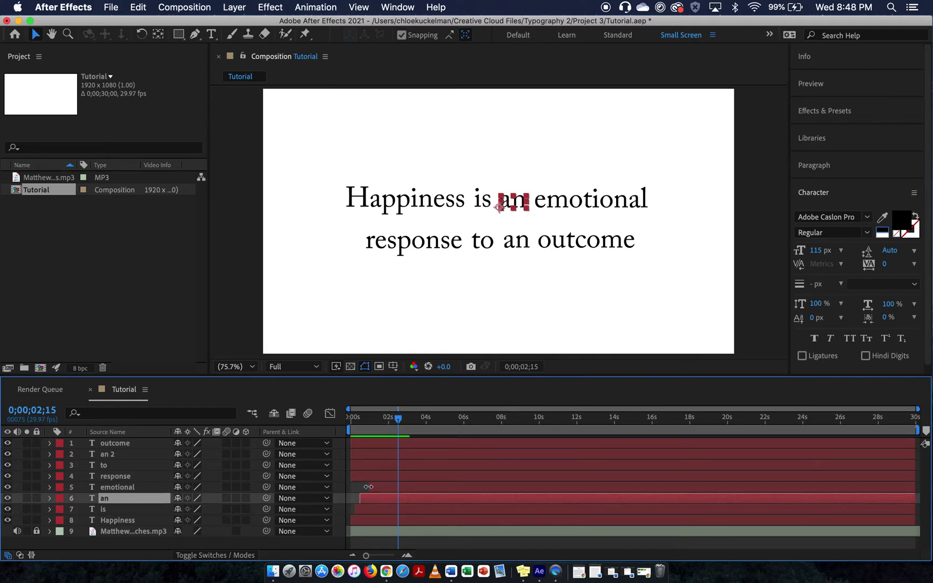
click(363, 487)
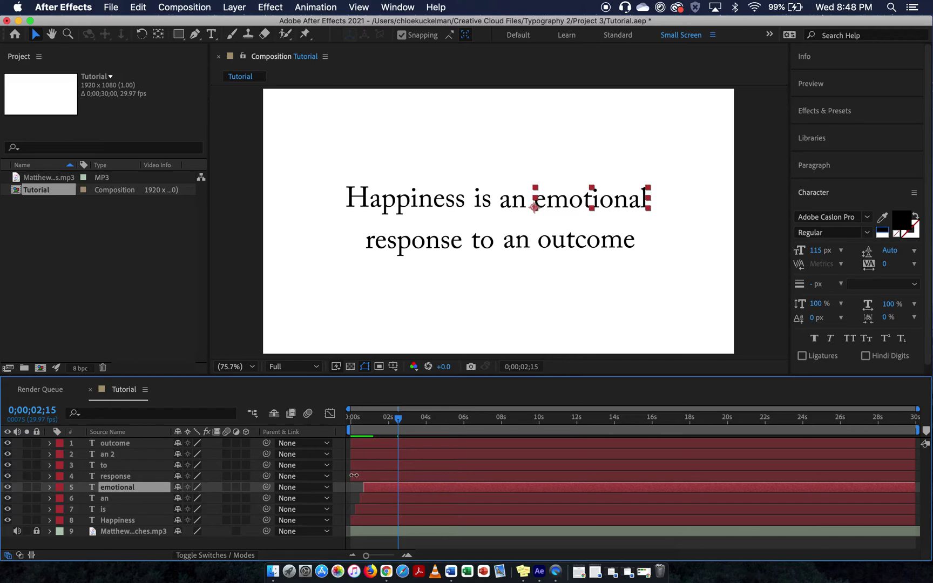
click(360, 475)
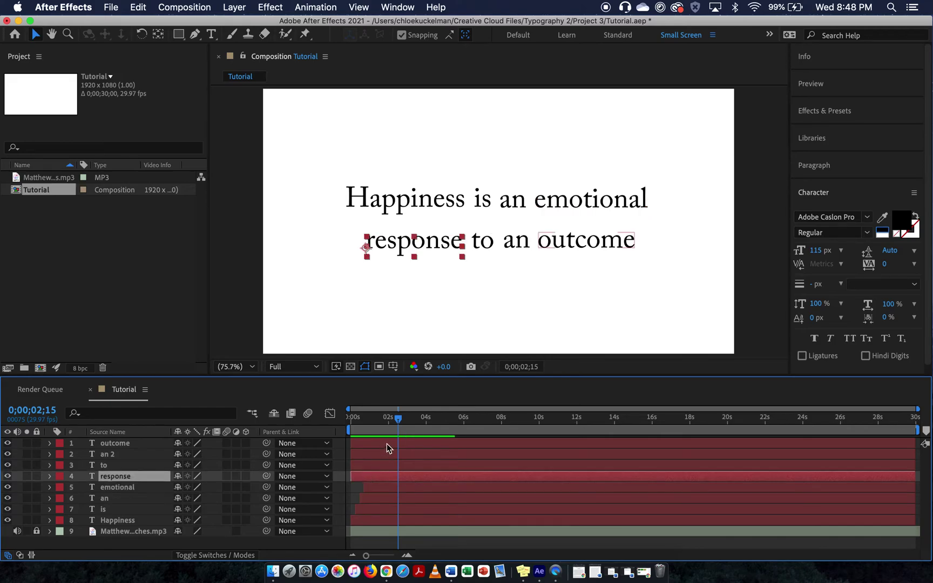
drag(398, 421, 380, 421)
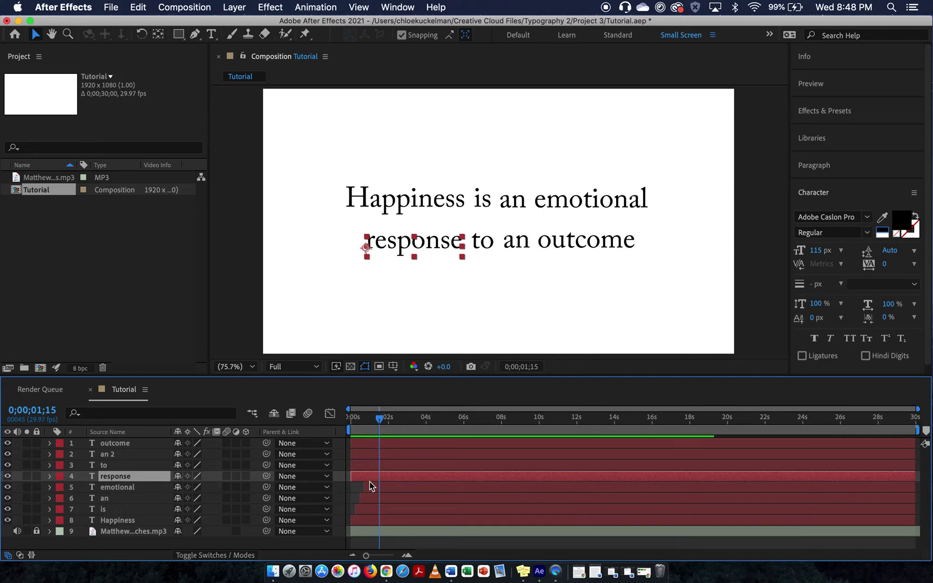
shift+click(373, 442)
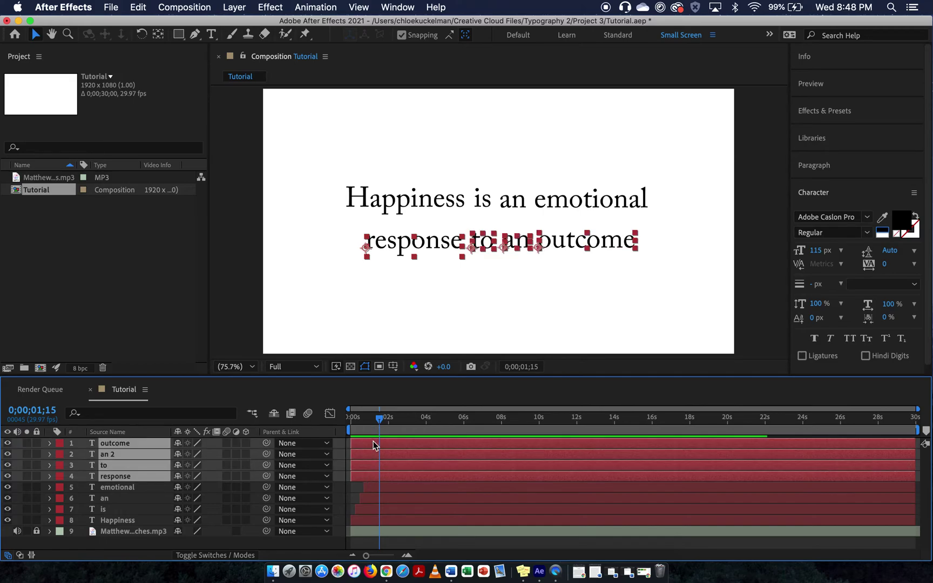
Trim the selected second-line layers to start just after 1 second, then preview from zero
drag(380, 419, 372, 420)
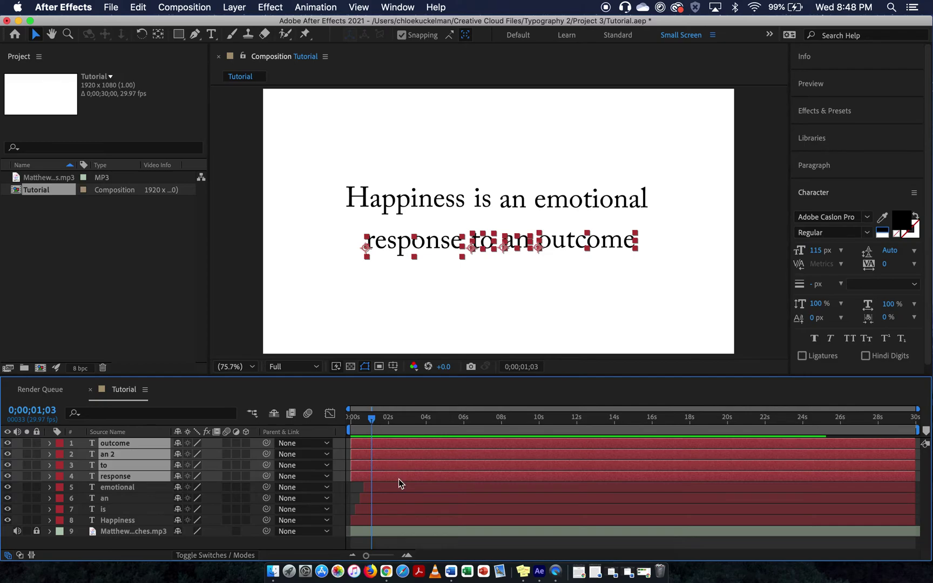
key(alt+bracketleft)
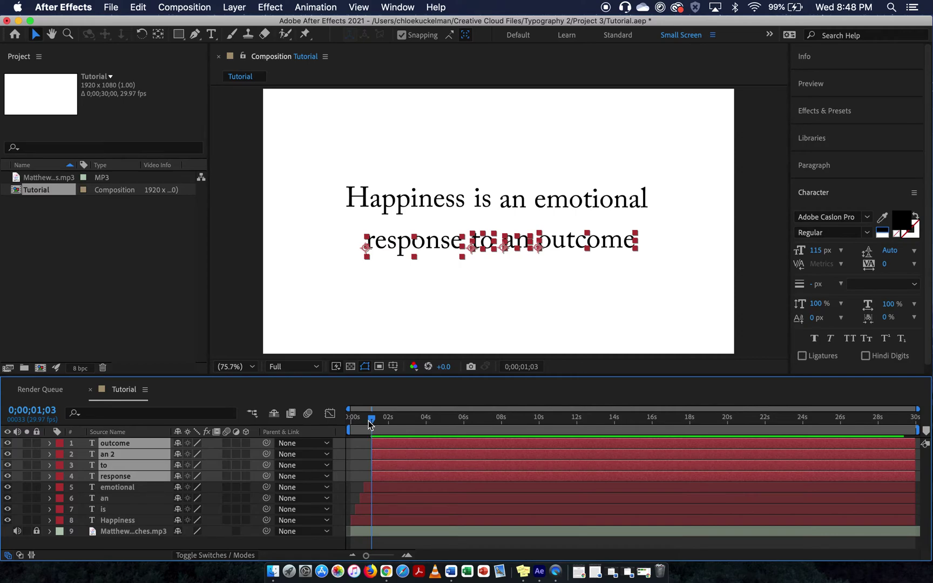
drag(370, 418, 350, 418)
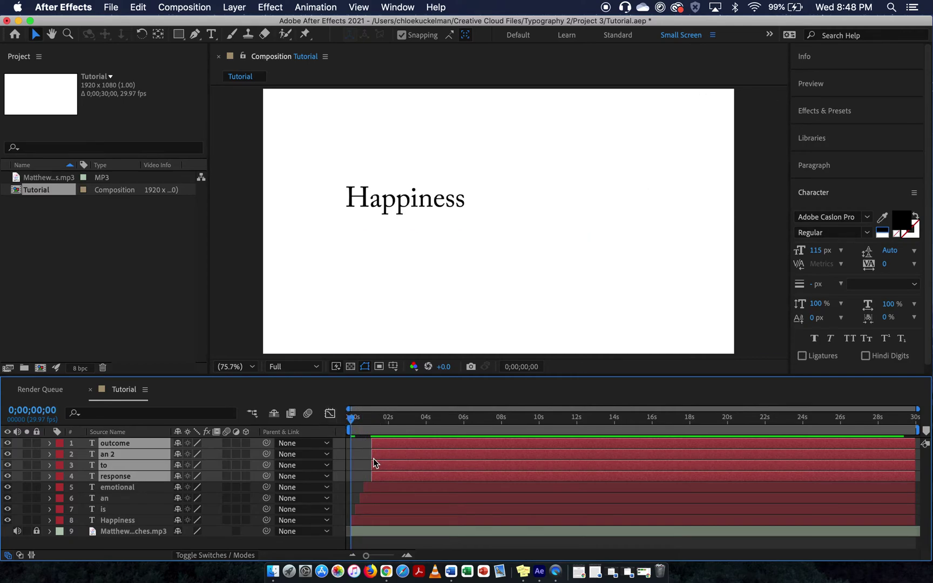
key(space)
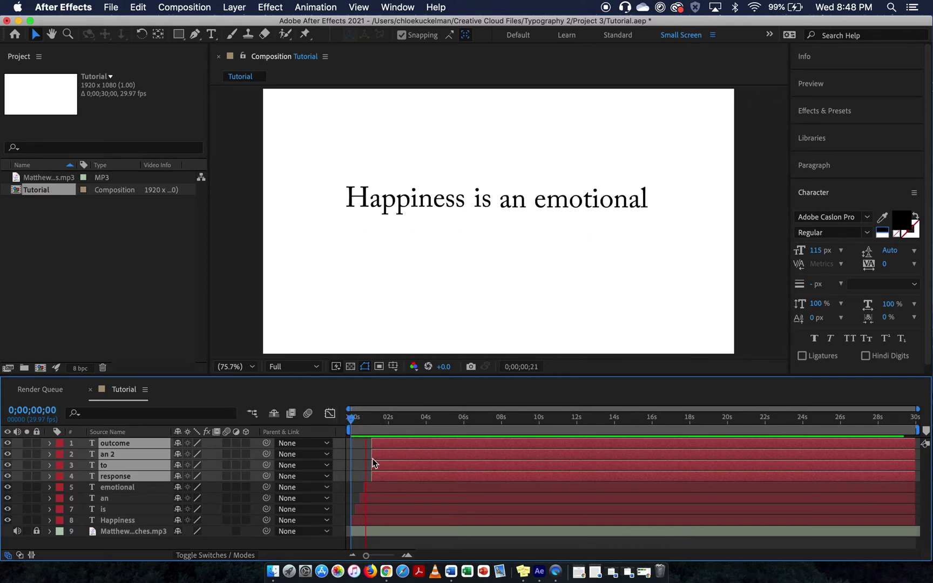
Shift the first-line word layers' start times later and replay from the start
click(362, 510)
shift+click(362, 521)
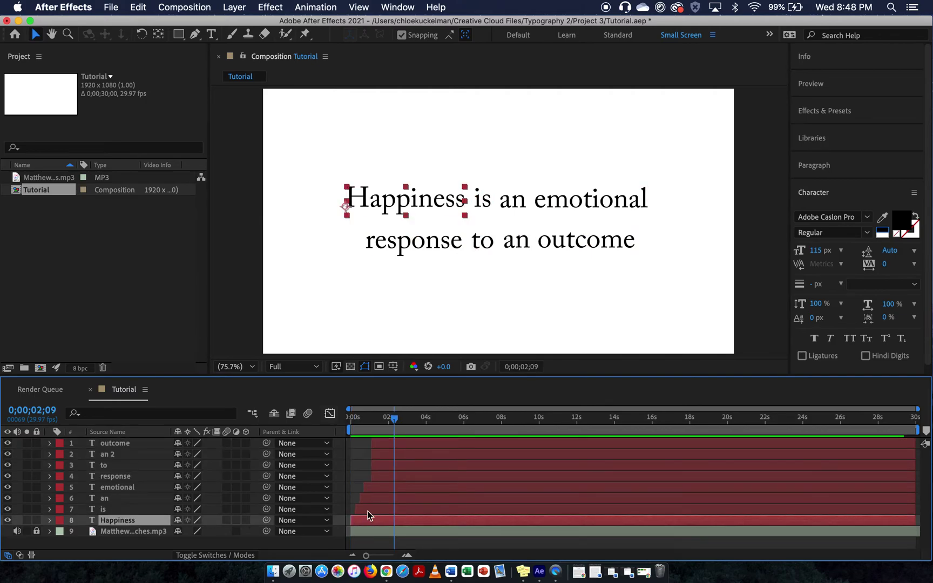
shift+click(370, 488)
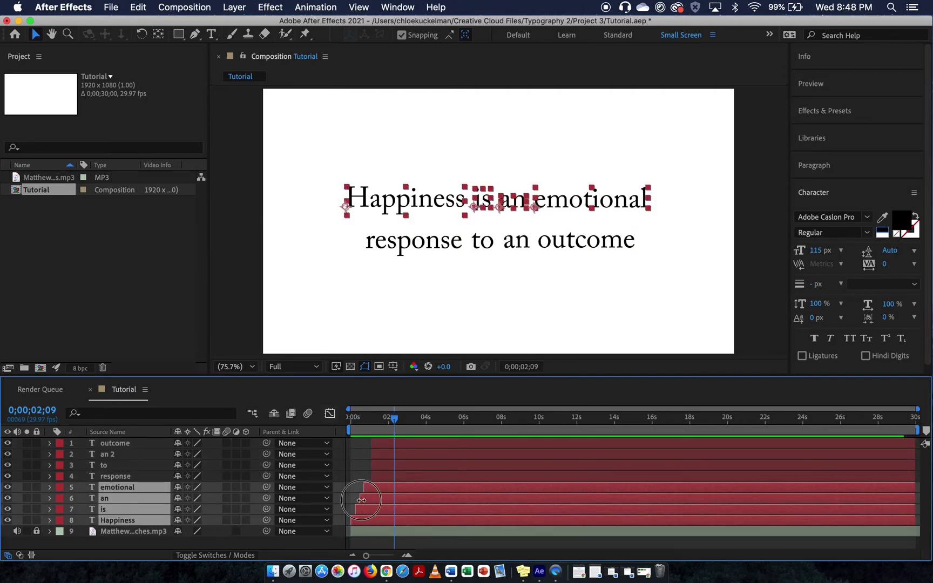
drag(362, 501, 369, 500)
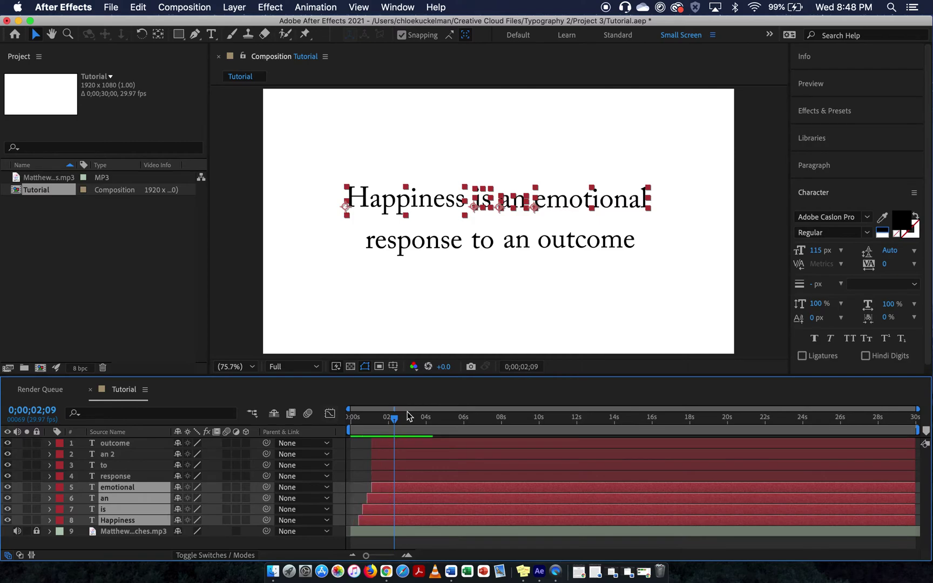
drag(393, 417, 343, 423)
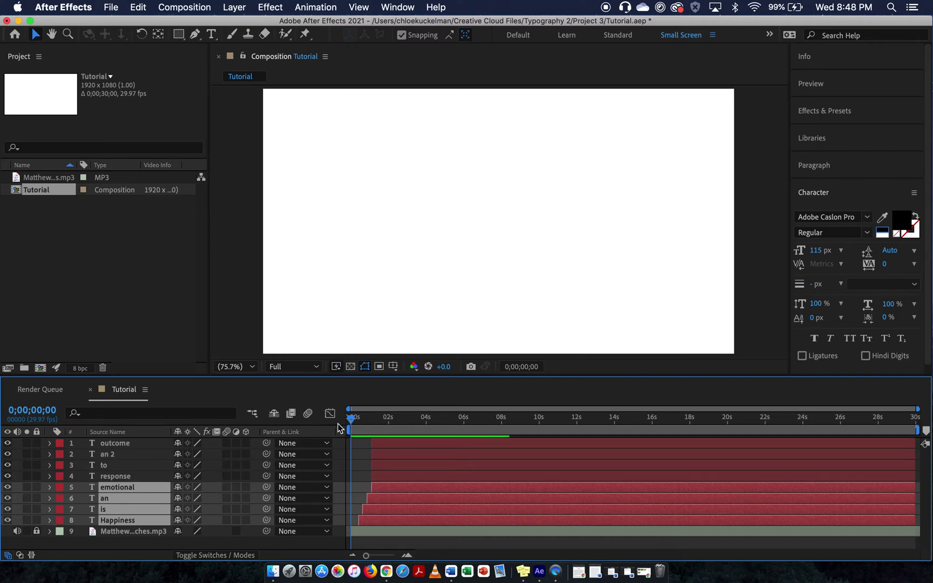
key(space)
key(space)
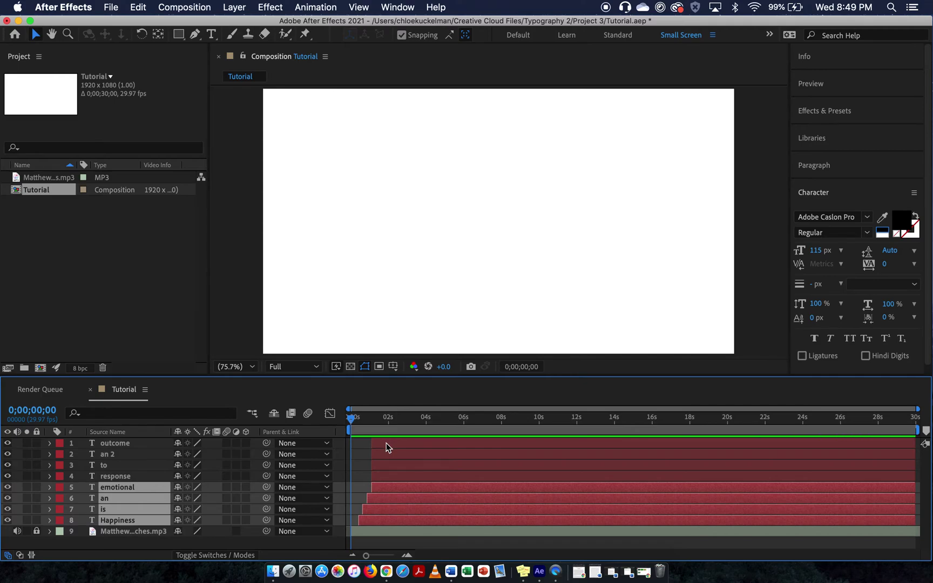
Preview to 3 seconds, make 'response' start slightly later, and preview again
key(space)
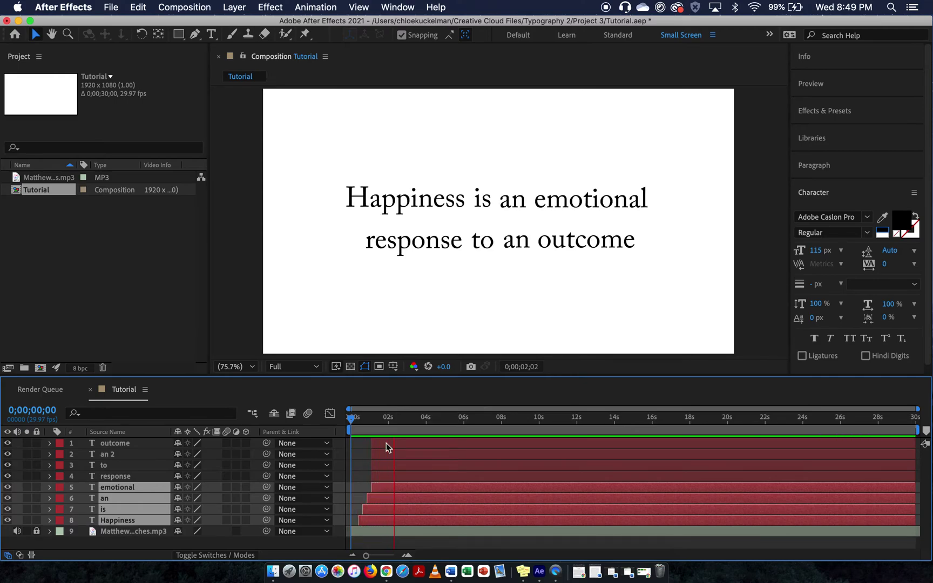
key(space)
click(372, 477)
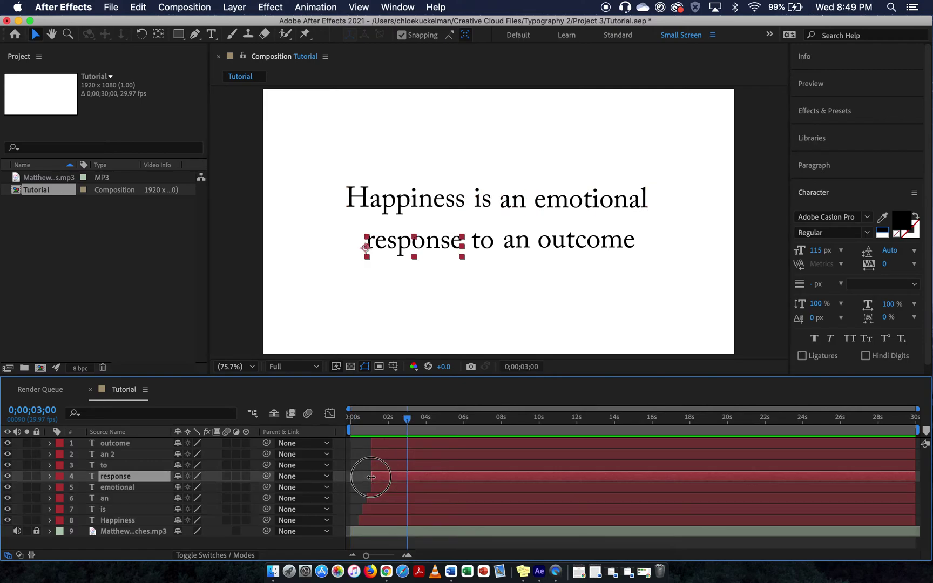
mouse_move(371, 478)
mouse_down()
mouse_move(401, 433)
mouse_move(353, 424)
mouse_up()
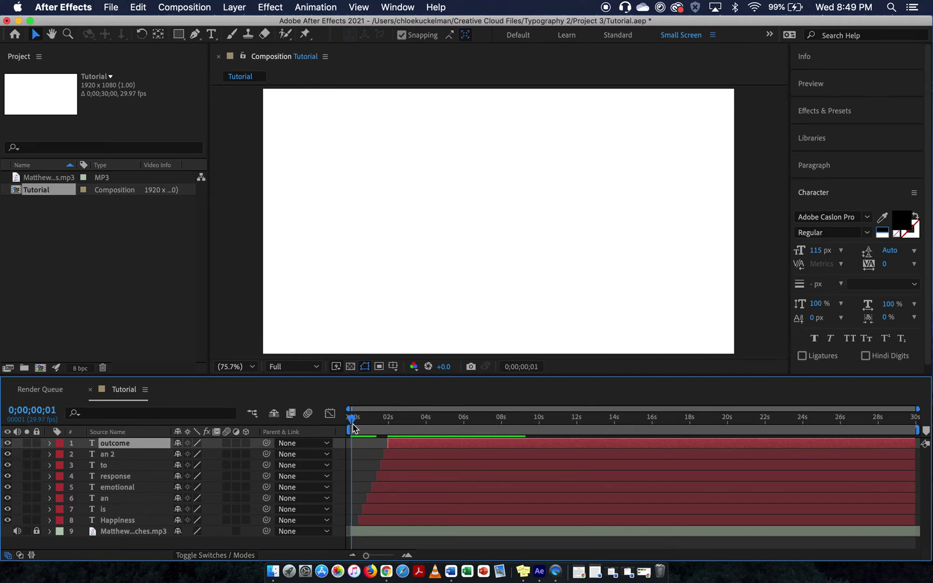
key(space)
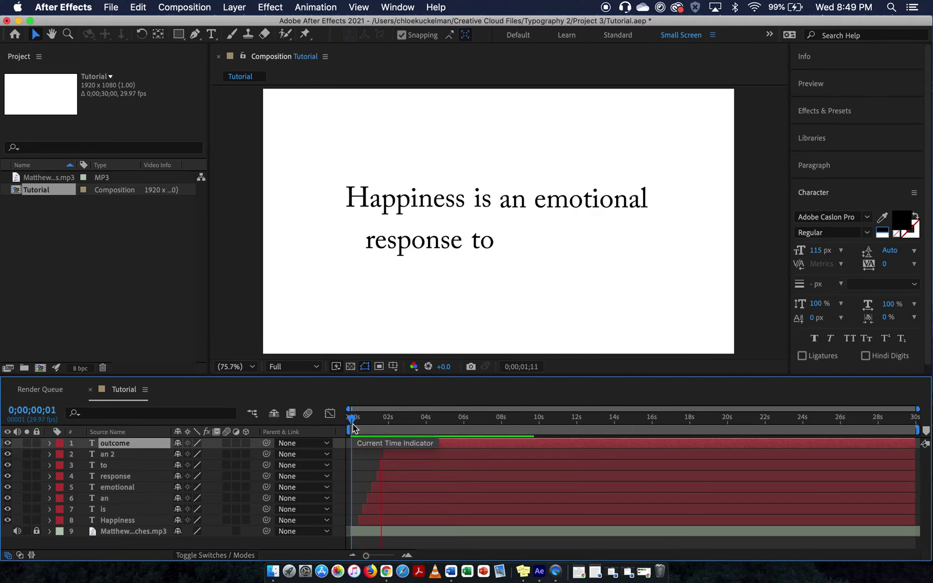
Check the is, an and emotional bars, delay 'response' a little more, and replay from zero
click(363, 507)
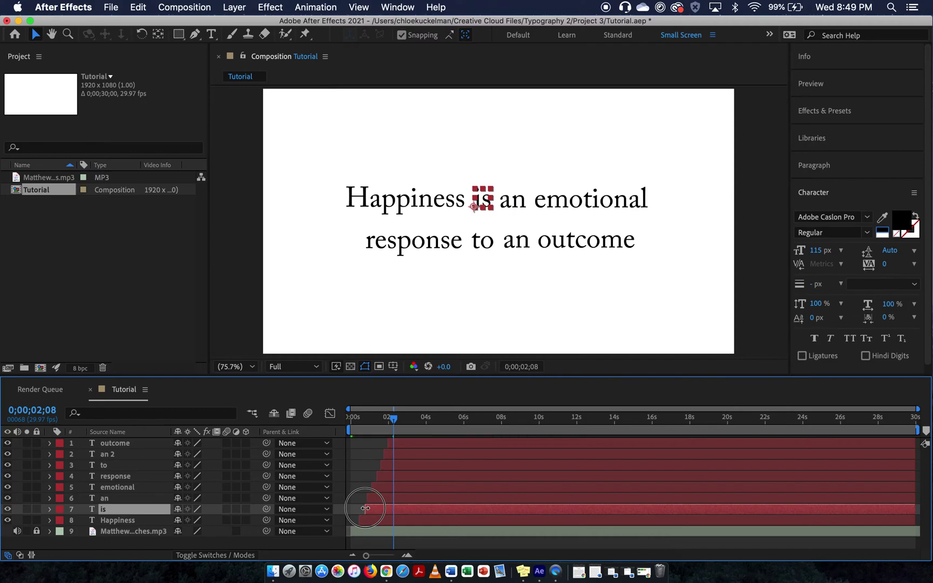
click(371, 499)
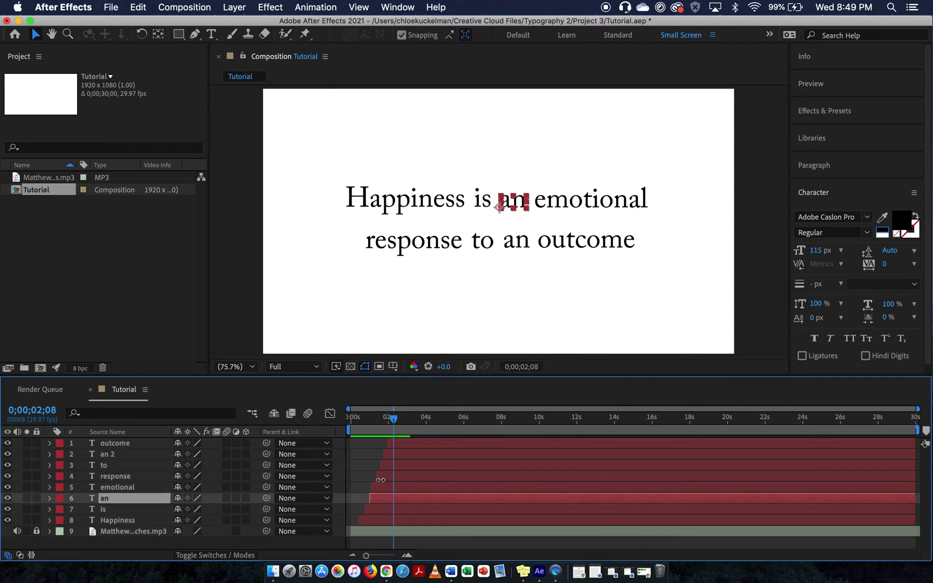
click(376, 487)
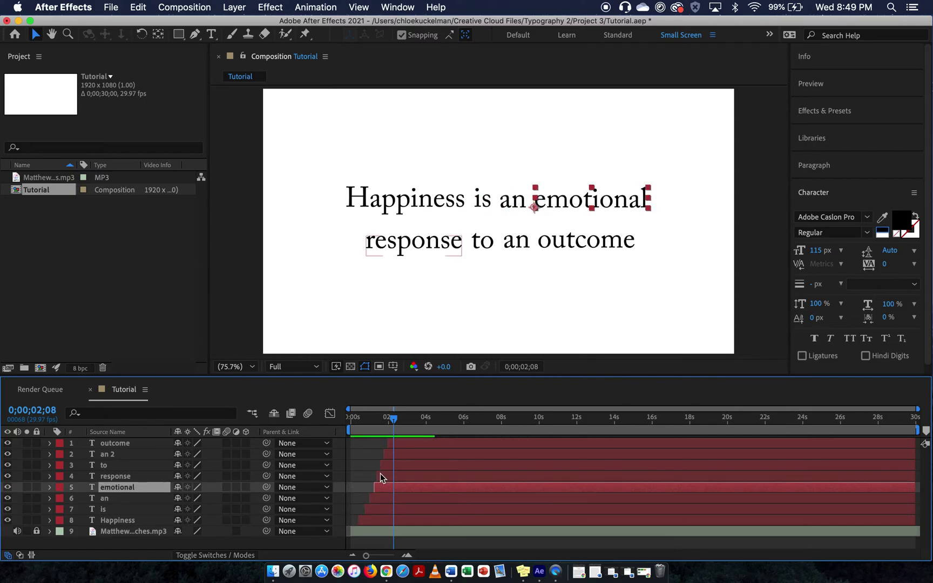
click(381, 475)
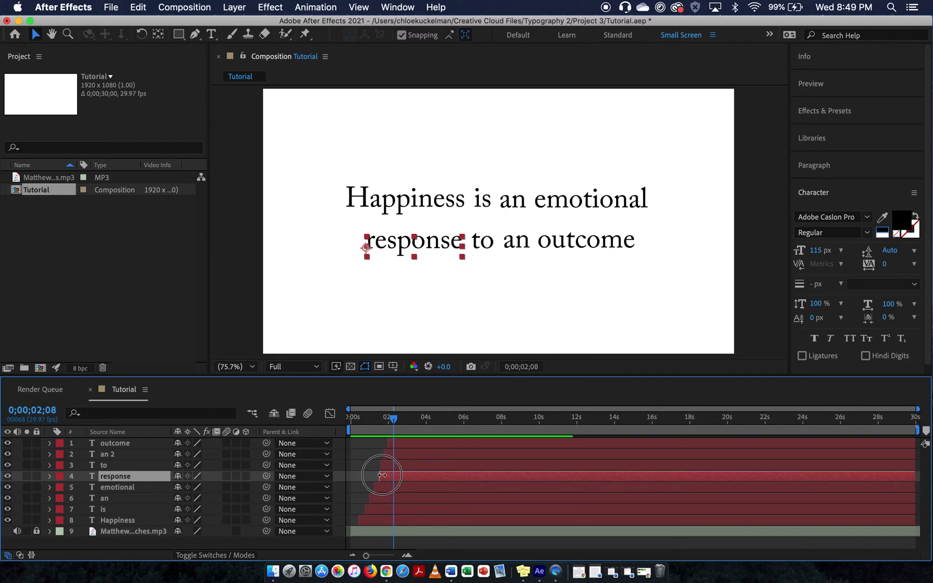
drag(377, 475, 380, 475)
drag(392, 418, 343, 420)
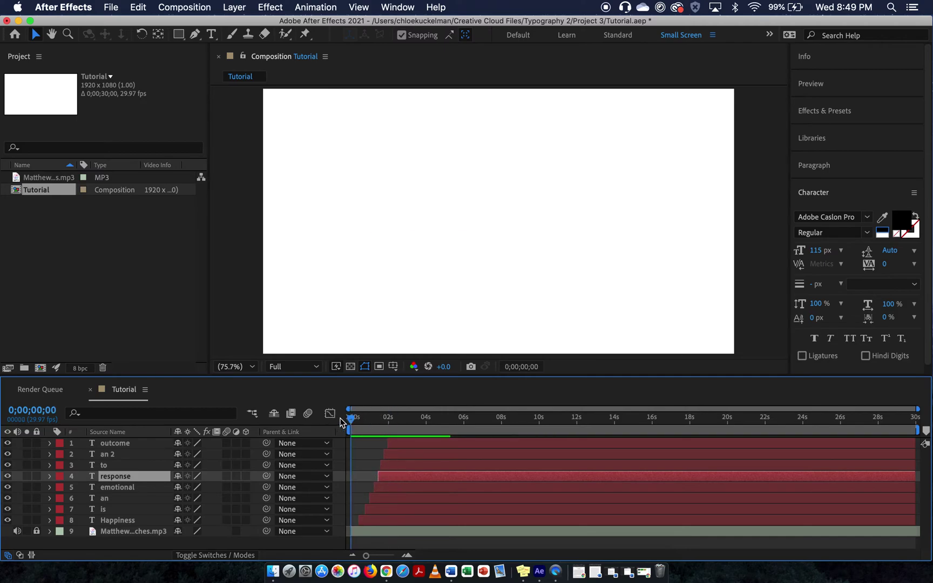
key(space)
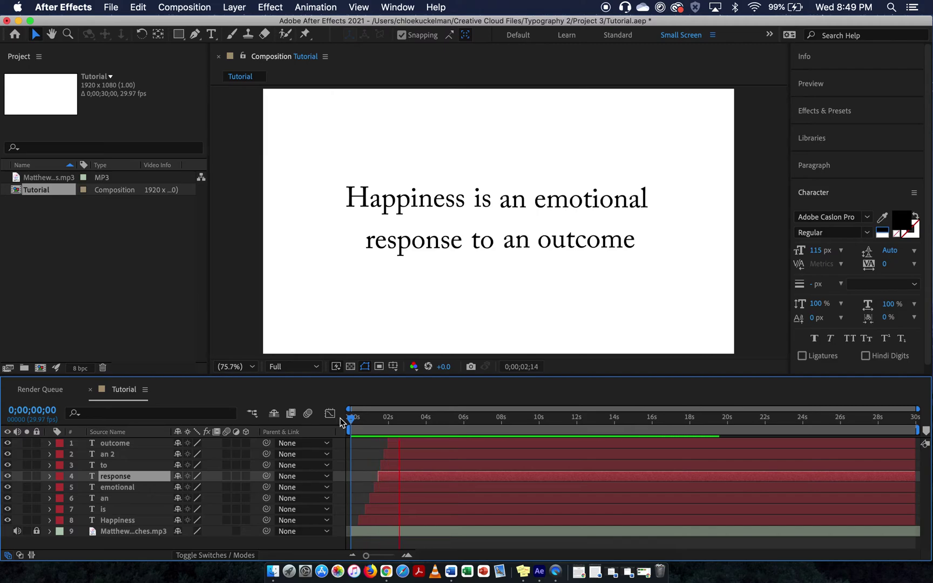
Select the 'to' layer while stopping and resuming the preview
click(395, 466)
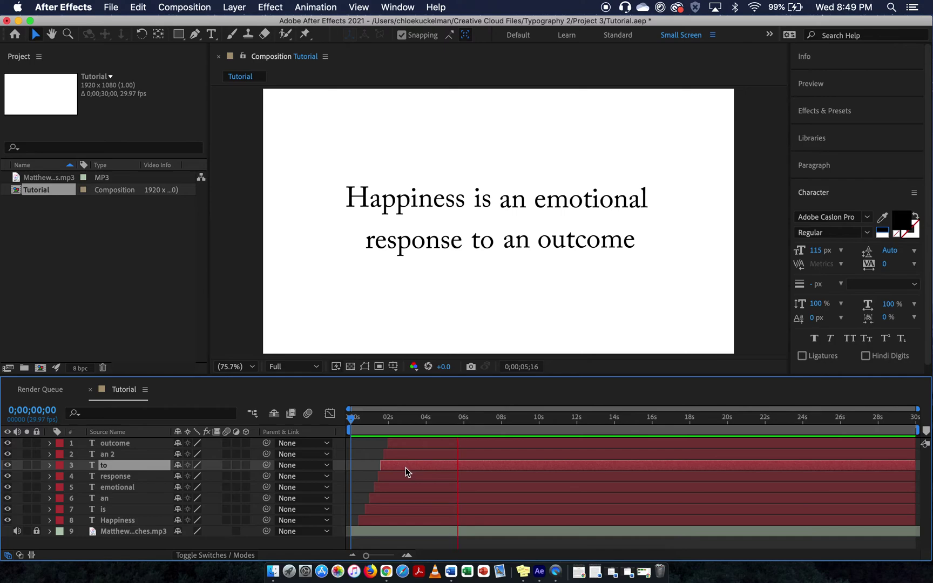
key(space)
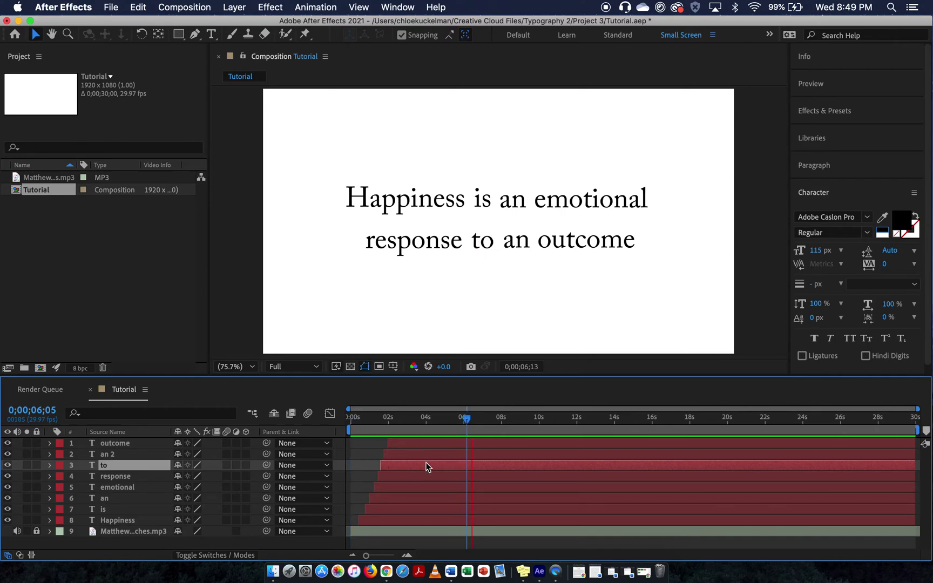
key(space)
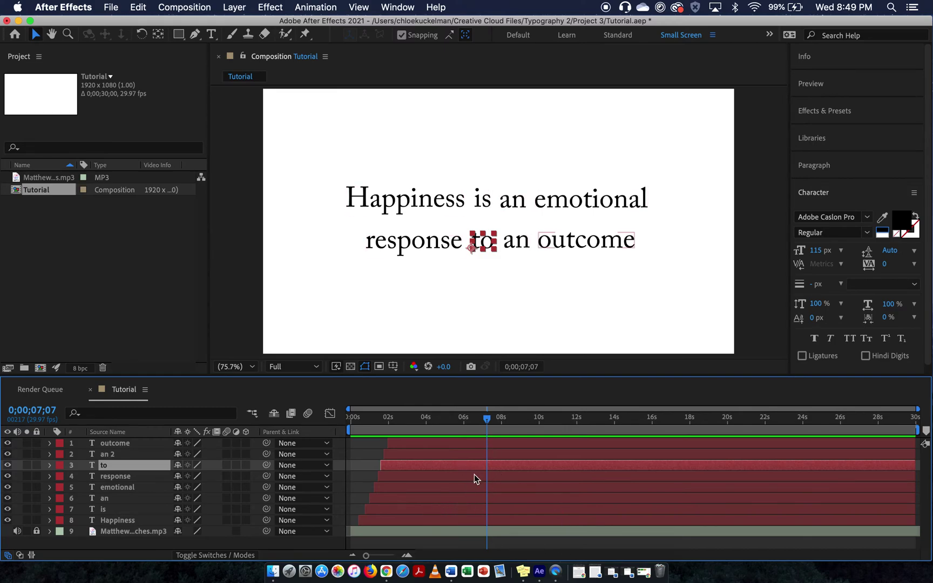
Shift 'outcome', 'an 2' and 'to' slightly later, then replay from the start
click(405, 443)
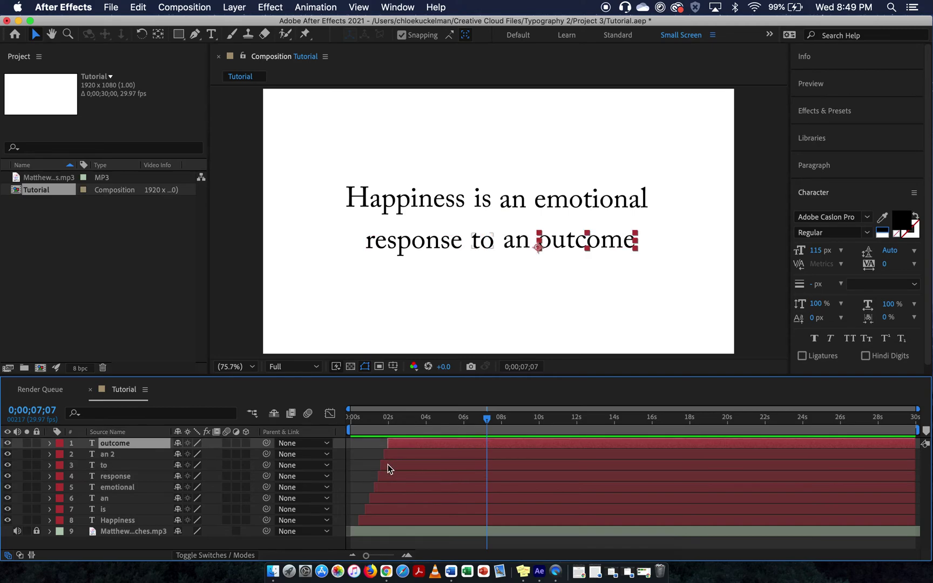
shift+click(388, 471)
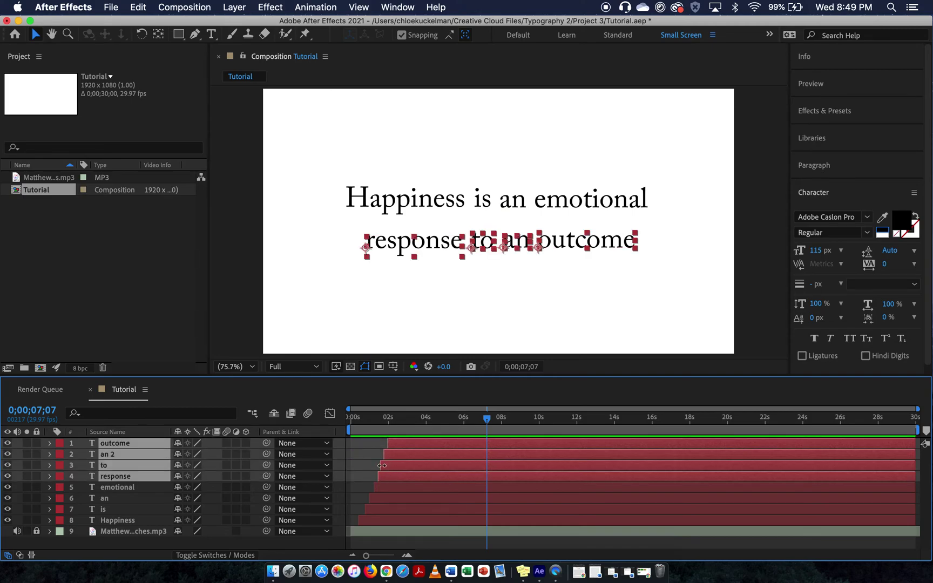
super+click(386, 472)
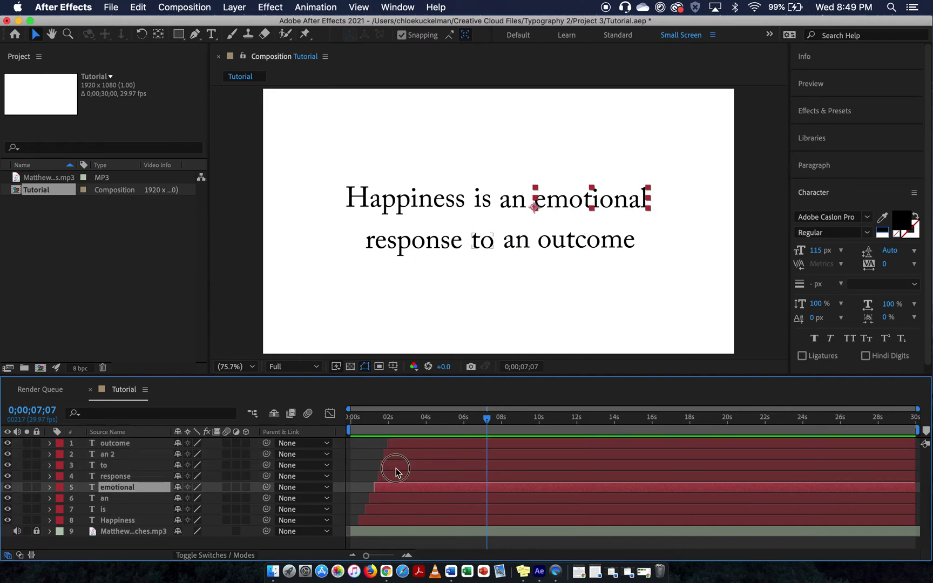
drag(391, 448, 405, 448)
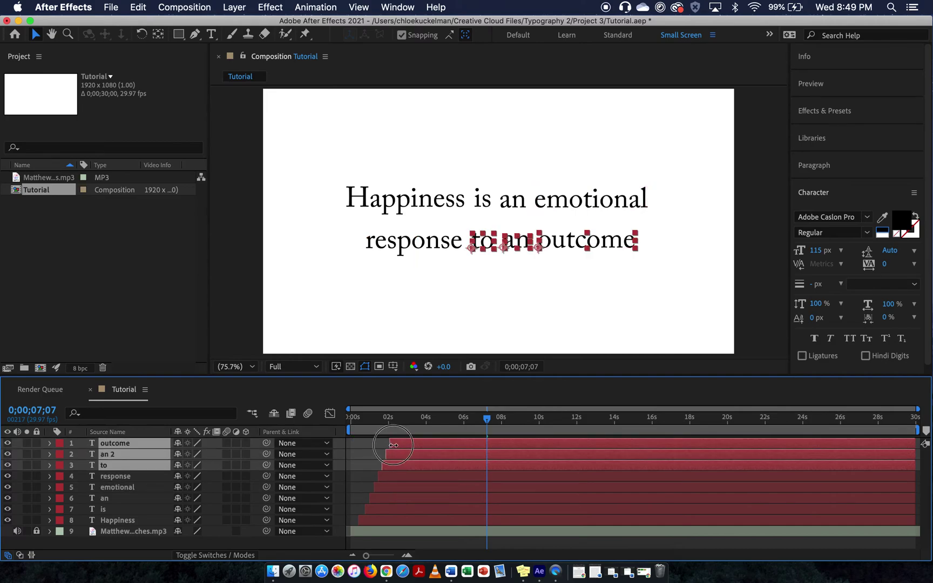
drag(485, 417, 339, 421)
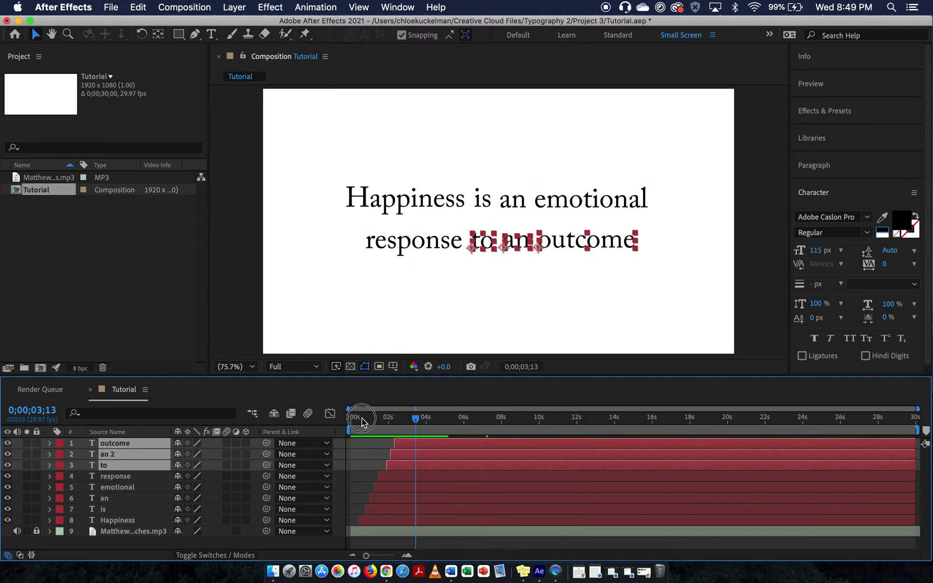
key(space)
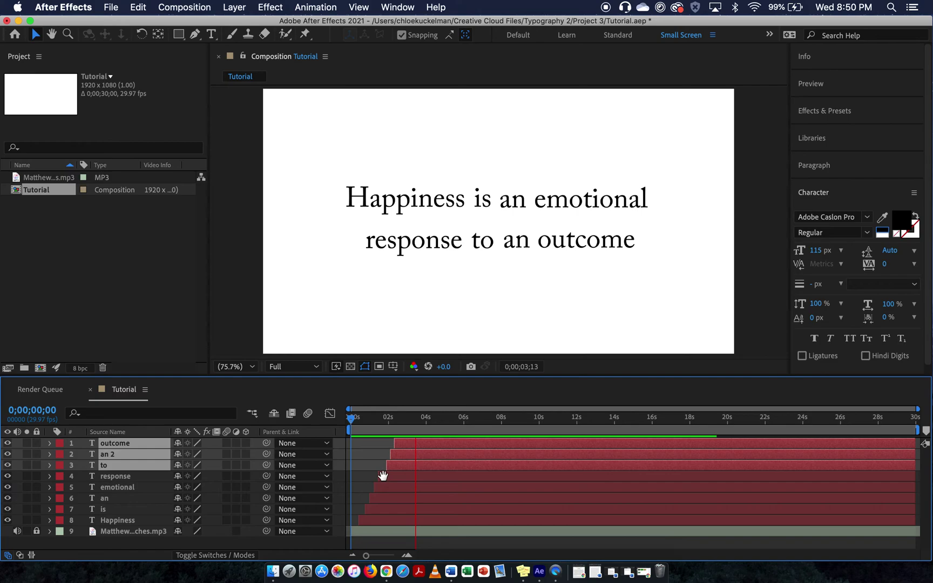
Push 'outcome', 'an 2' and 'to' further right, then preview from zero
click(399, 481)
click(399, 467)
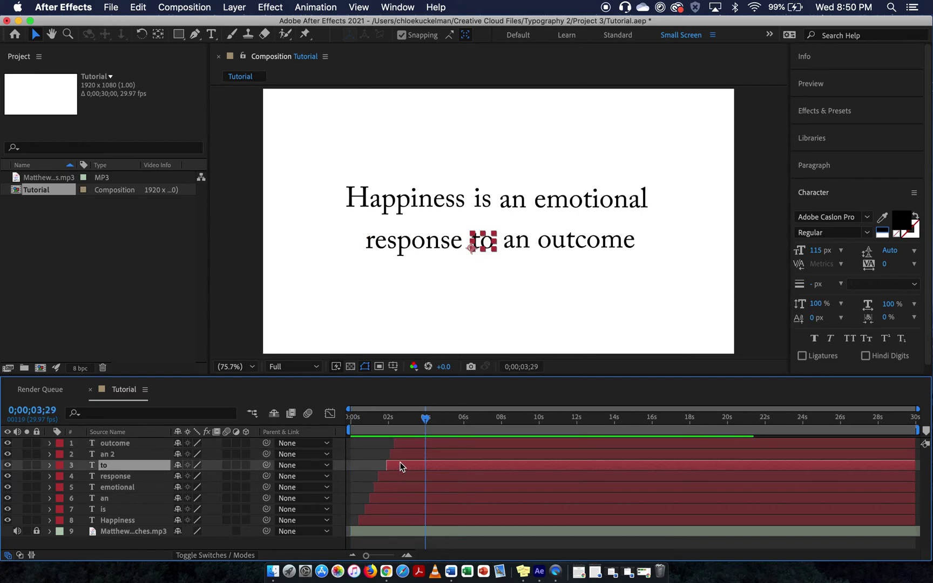
click(407, 444)
shift+click(395, 466)
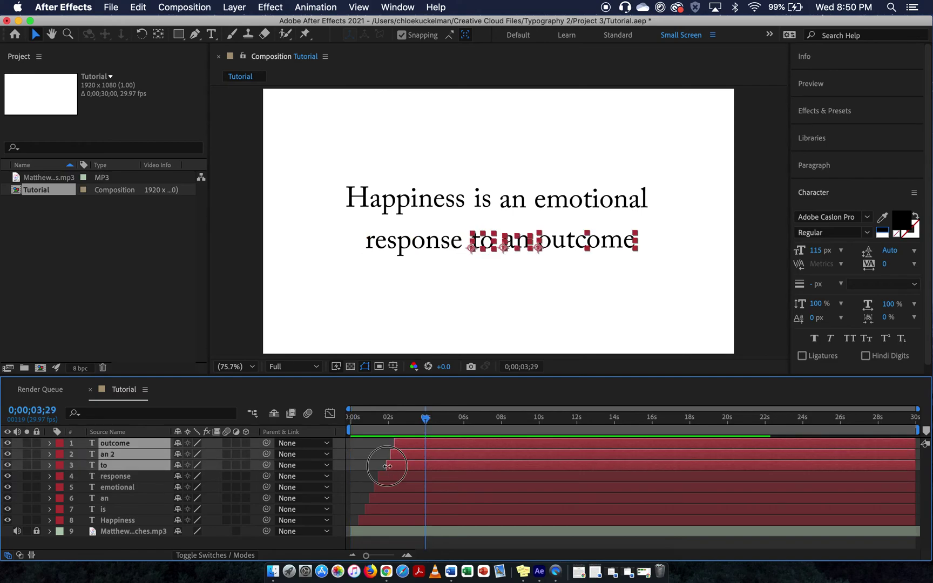
drag(387, 467, 397, 466)
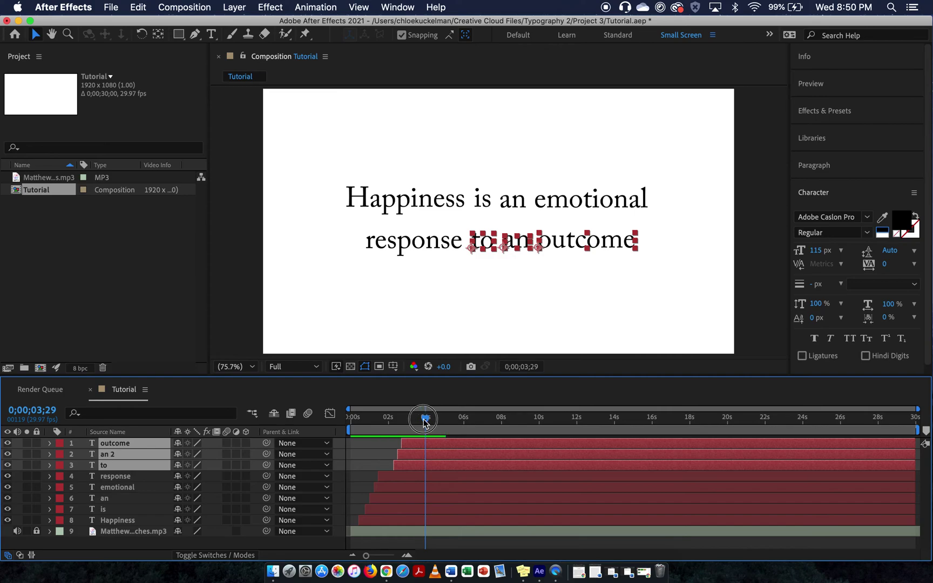
drag(426, 420, 343, 420)
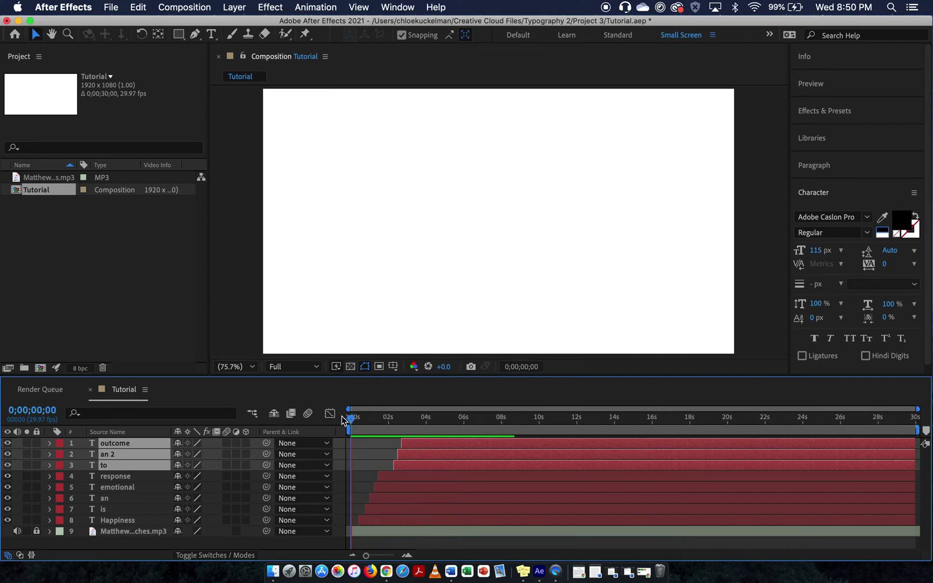
key(space)
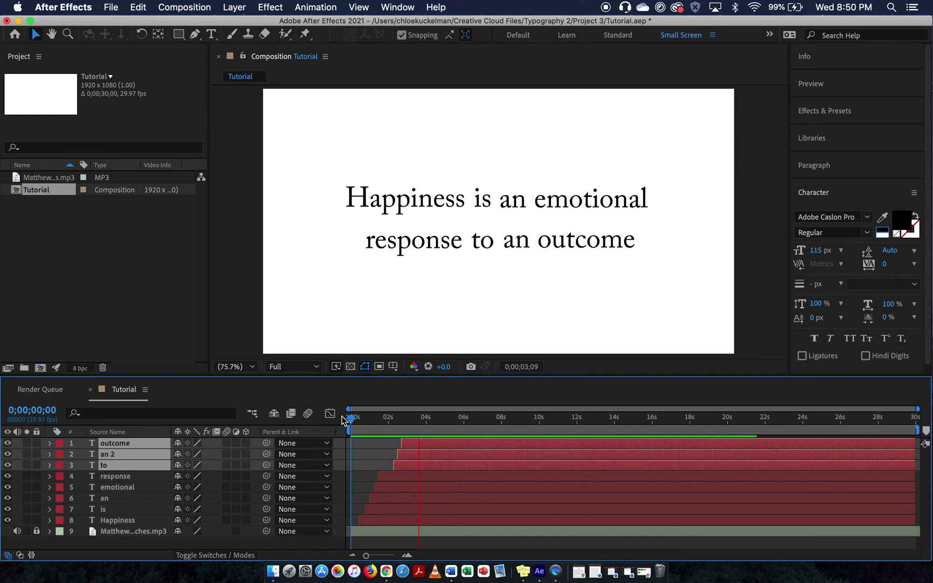
key(space)
Scrub from the start past 'Happiness is' to just before 'to' appears
drag(427, 417, 329, 418)
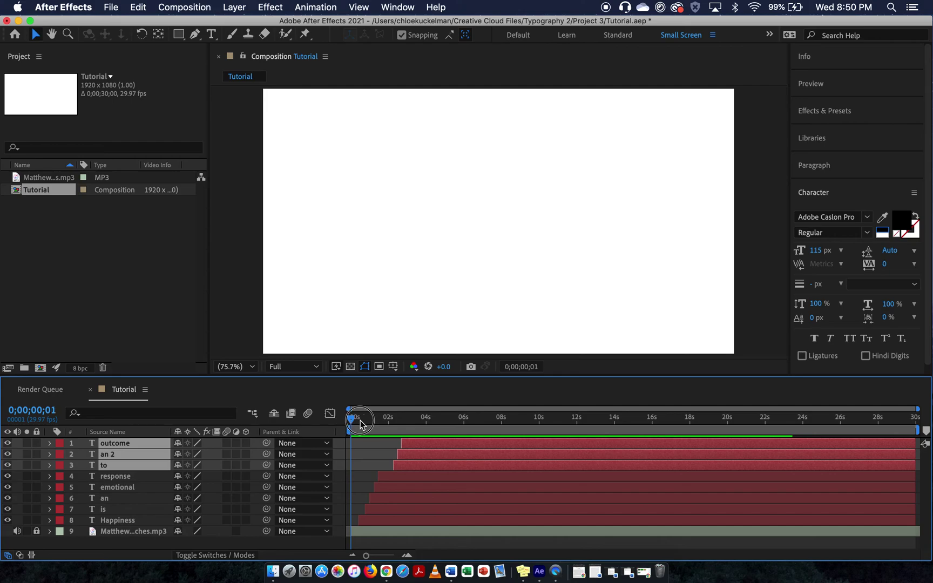
drag(358, 423, 367, 423)
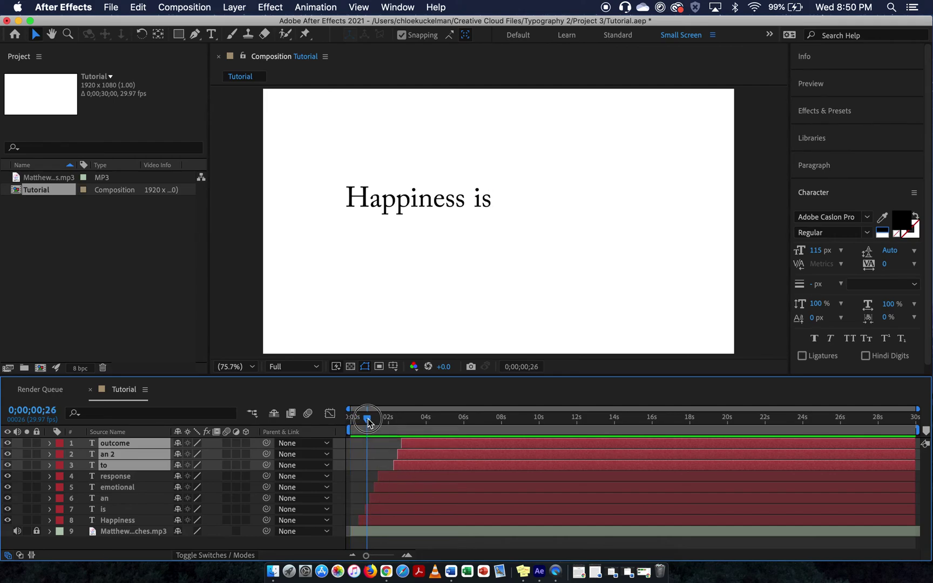
drag(368, 420, 397, 425)
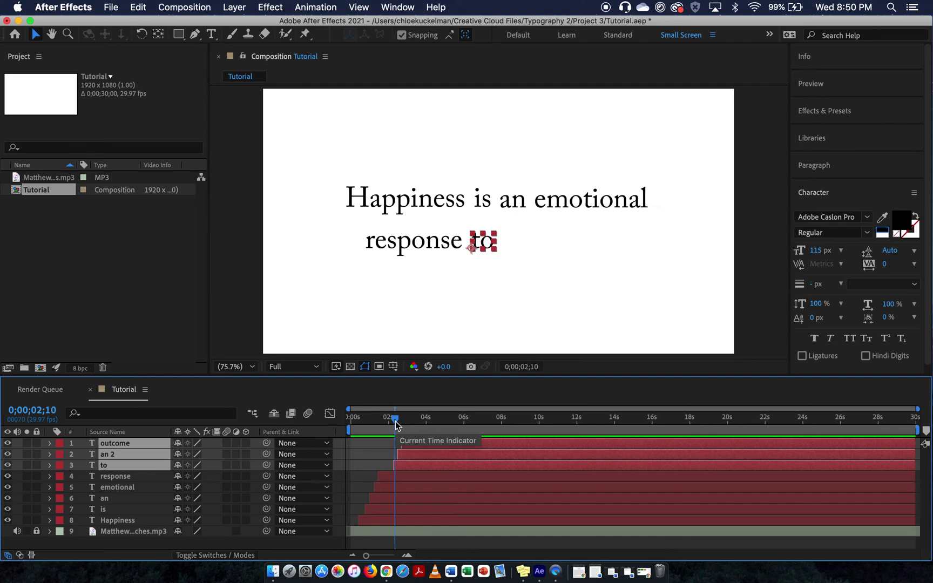
drag(396, 421, 381, 421)
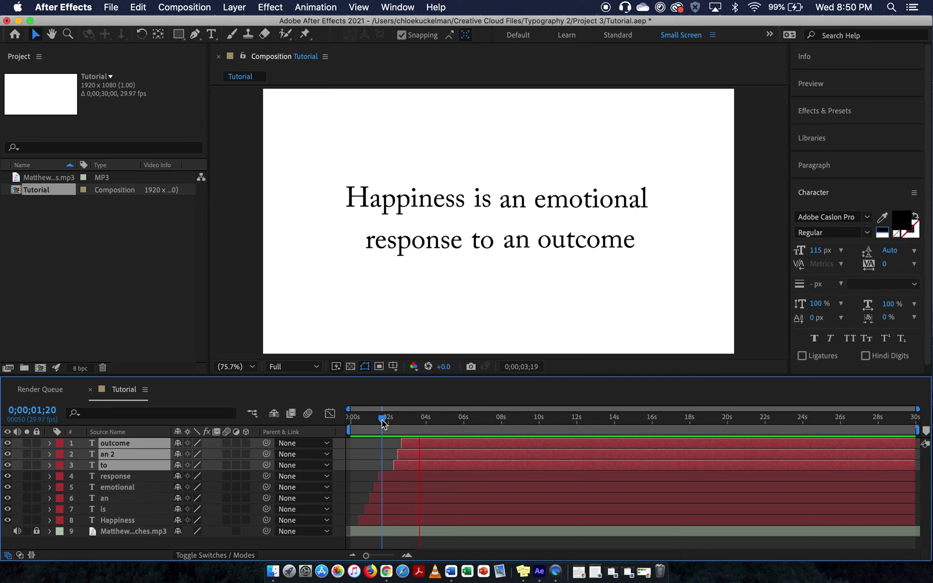
Trim all eight word layers to end at 0;00;03;29 with Alt+]
drag(381, 422, 427, 423)
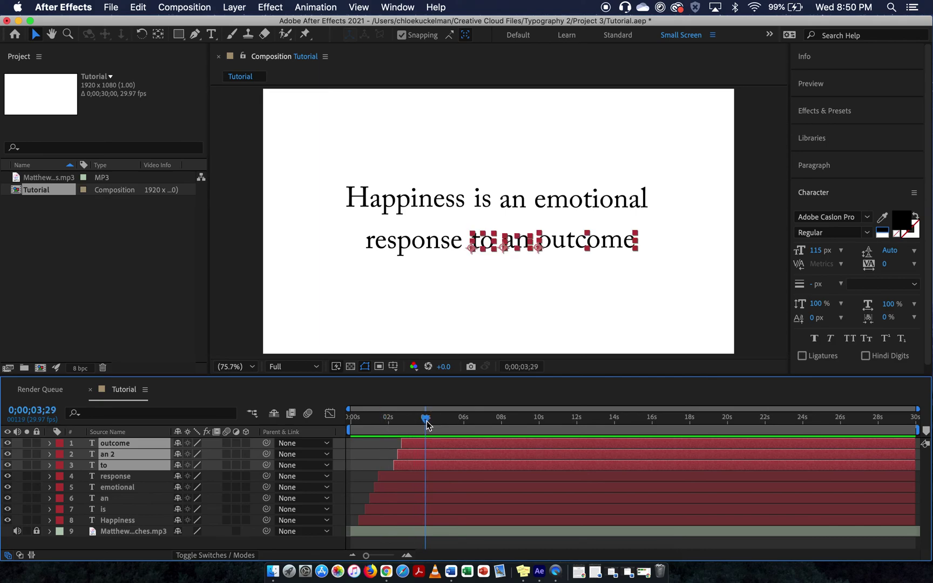
shift+click(413, 518)
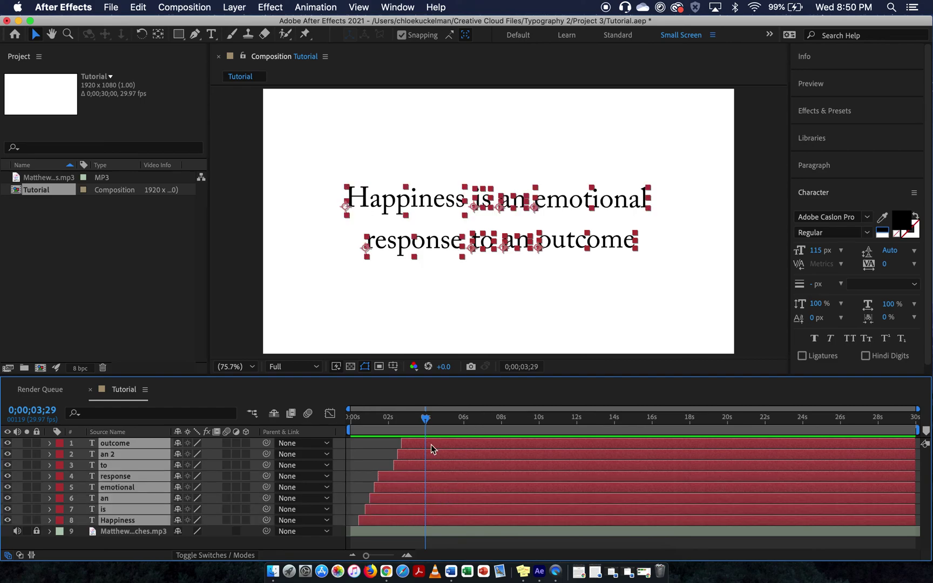
key(alt+bracketright)
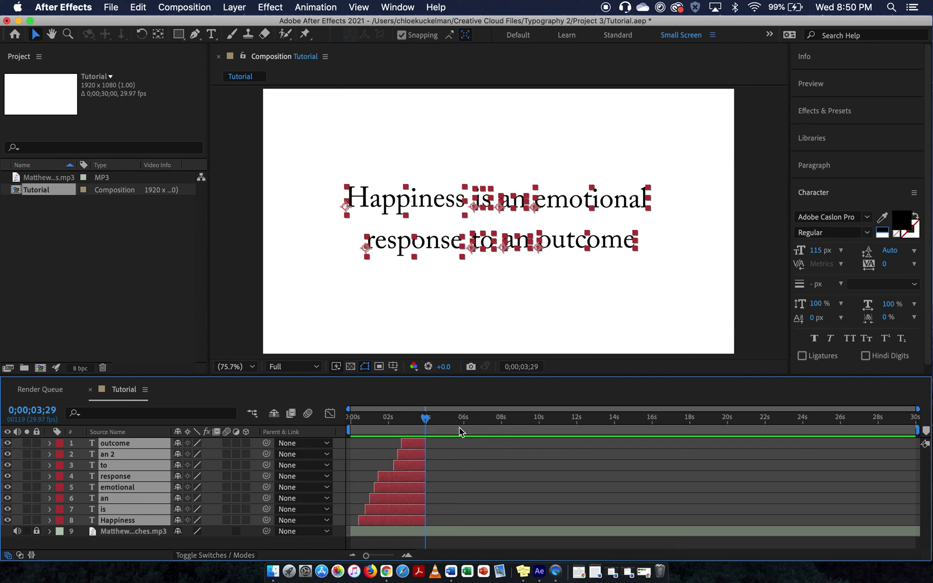
click(427, 418)
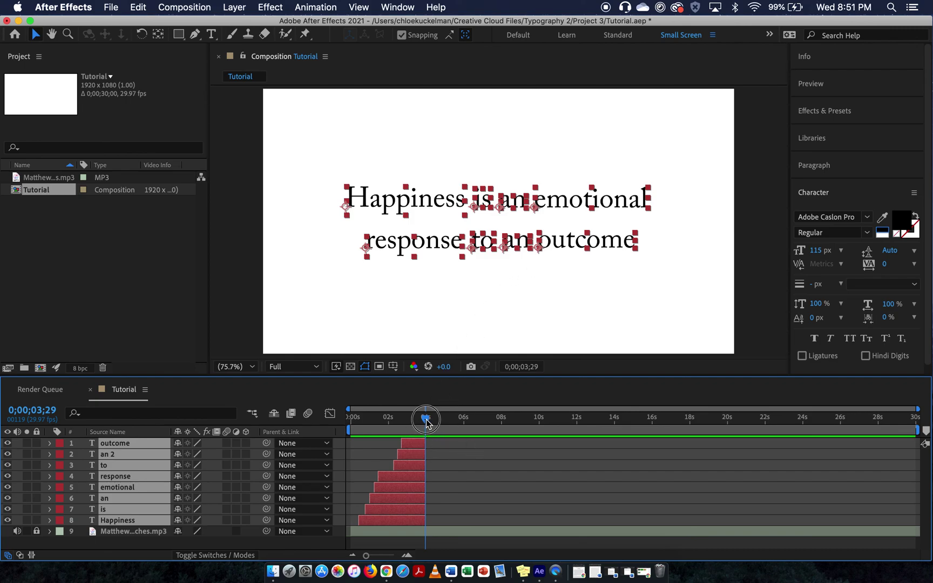
mouse_move(426, 419)
mouse_down()
mouse_move(357, 422)
mouse_move(369, 421)
mouse_up()
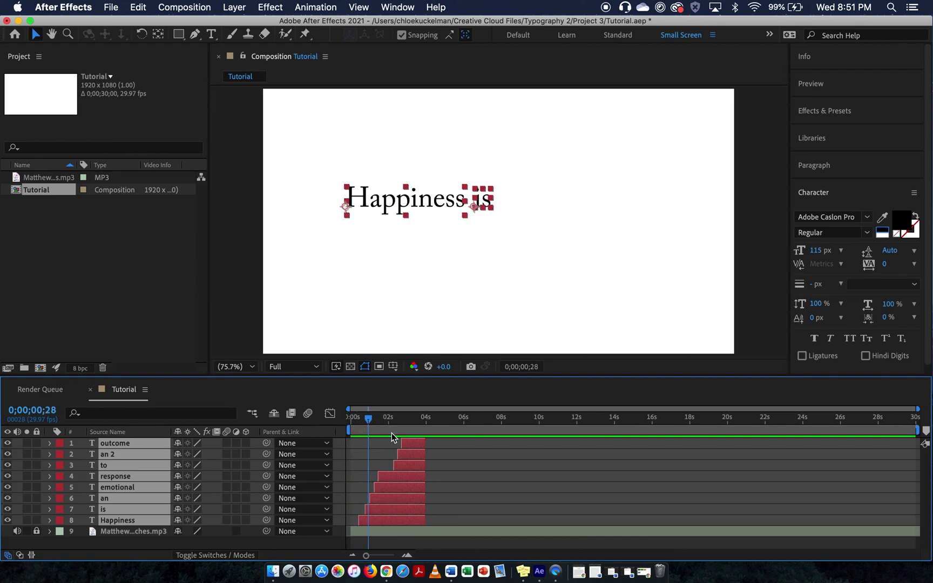